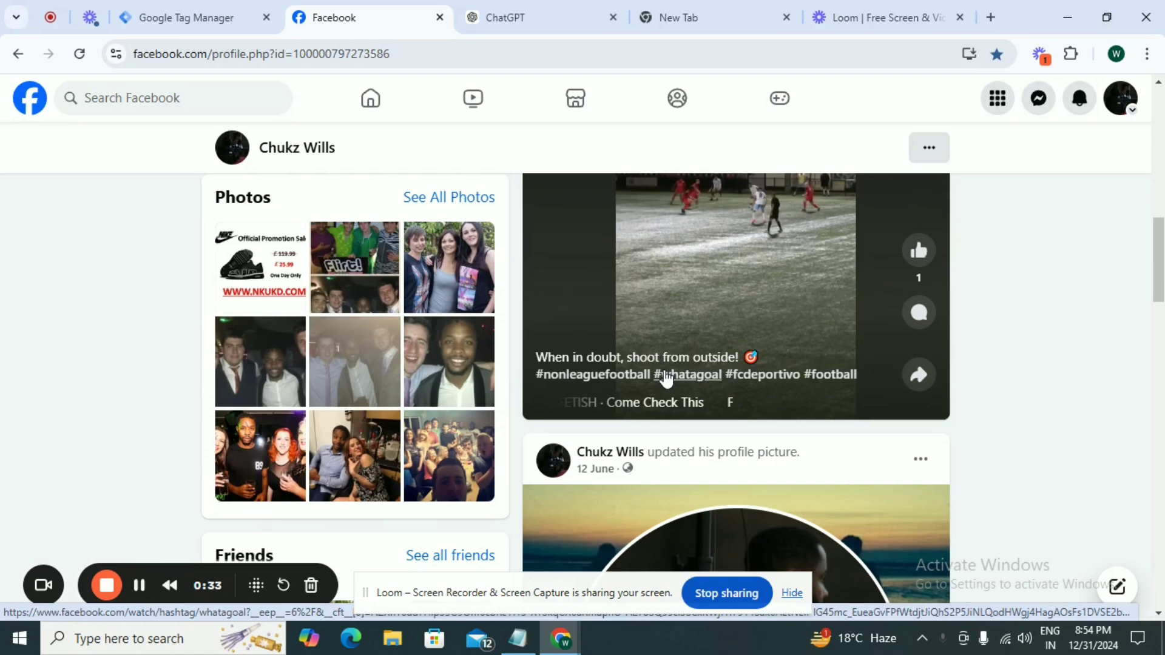
scroll(666, 377, "up", 1)
scroll(665, 377, "up", 1)
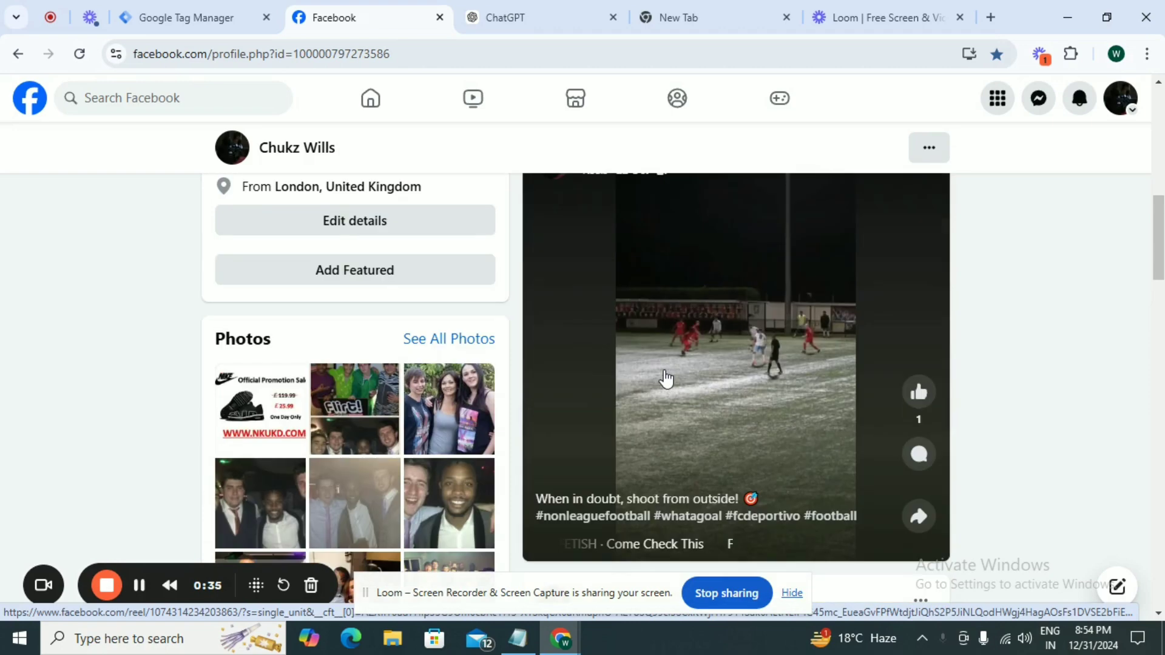
scroll(668, 376, "up", 4)
scroll(666, 376, "down", 1)
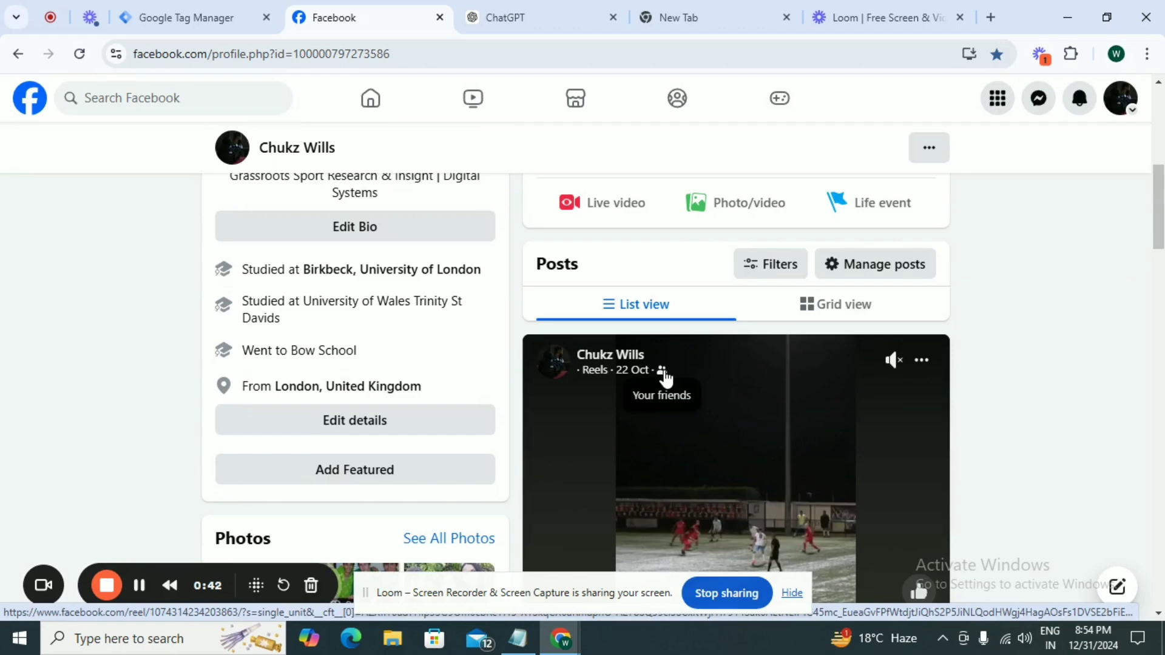
Open the list of managed Pages and start creating a new Page
left_click(997, 99)
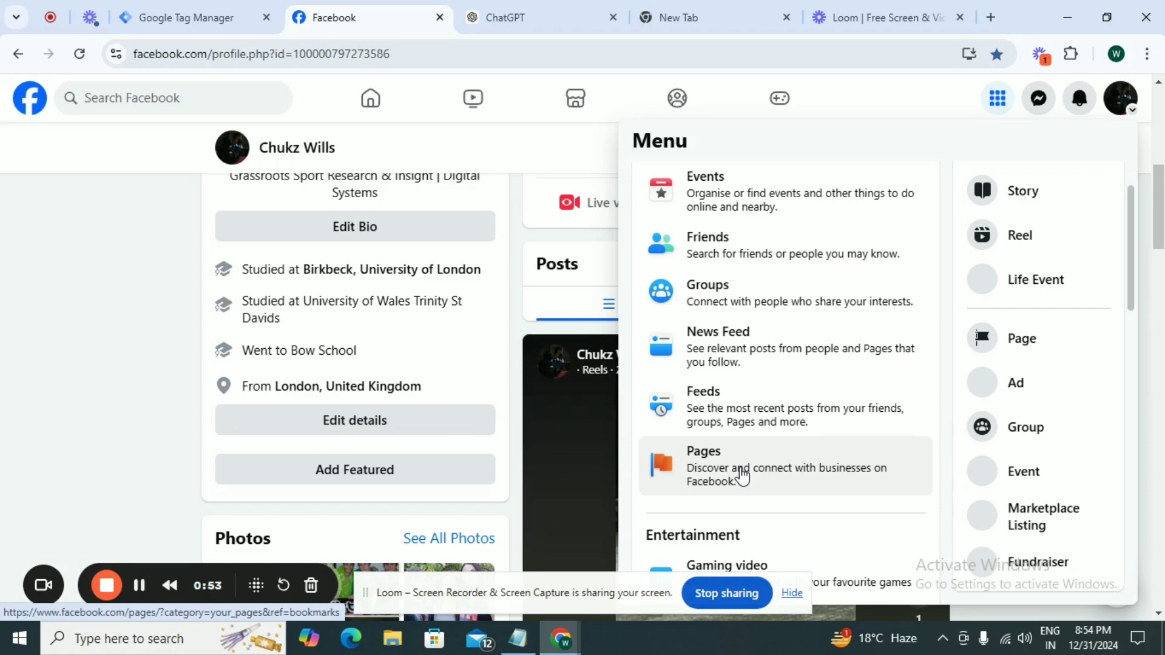
left_click(742, 476)
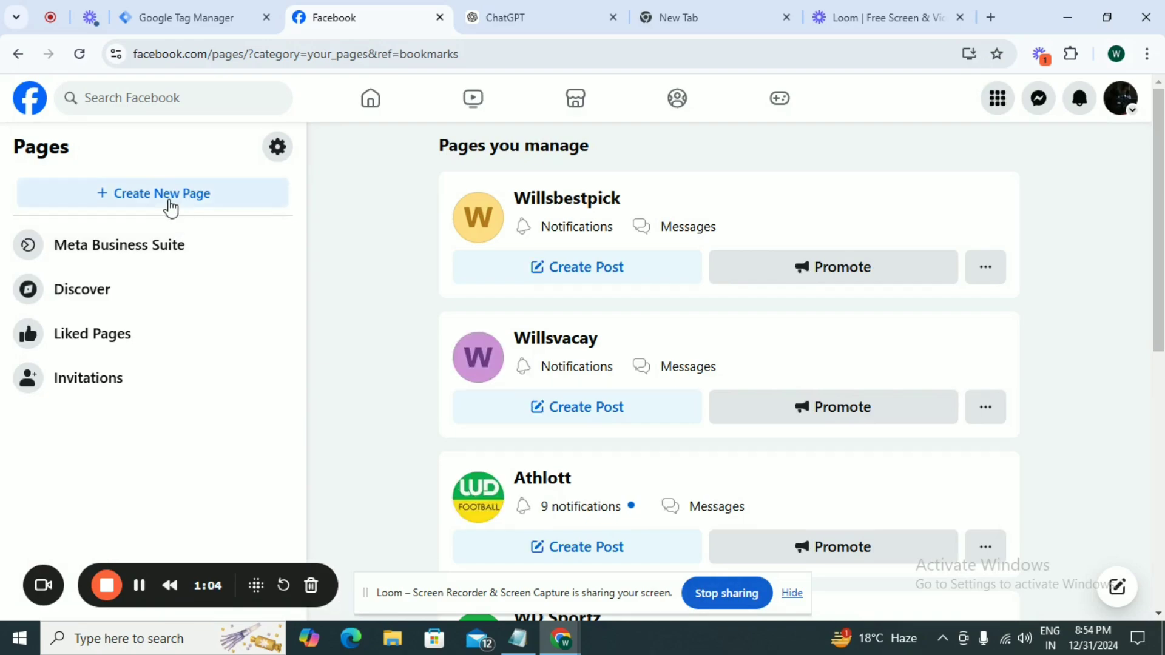
left_click(170, 206)
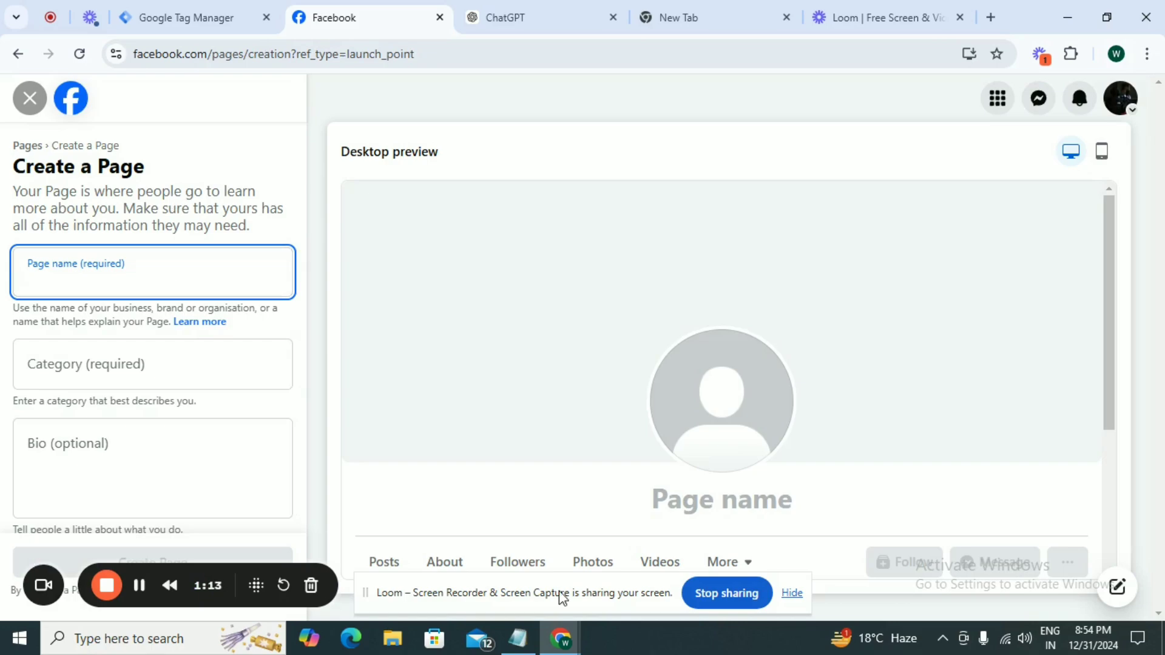
Name the new Page Wills Best Pick and set its category to Health/beauty
mouse_move(518, 638)
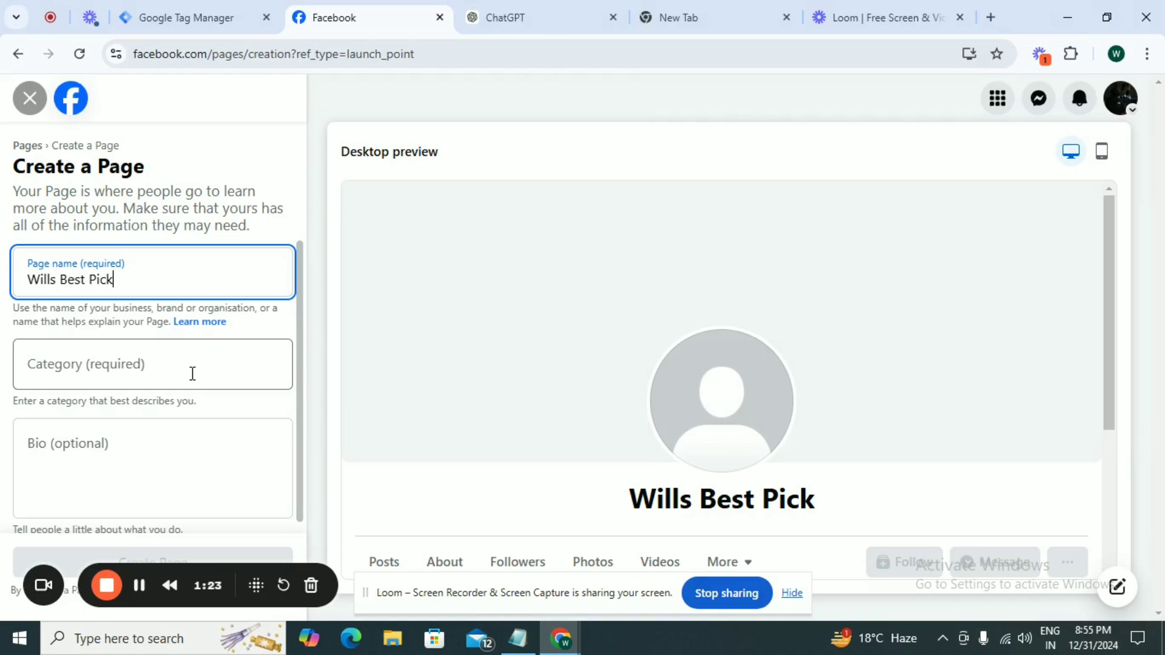
left_click(193, 374)
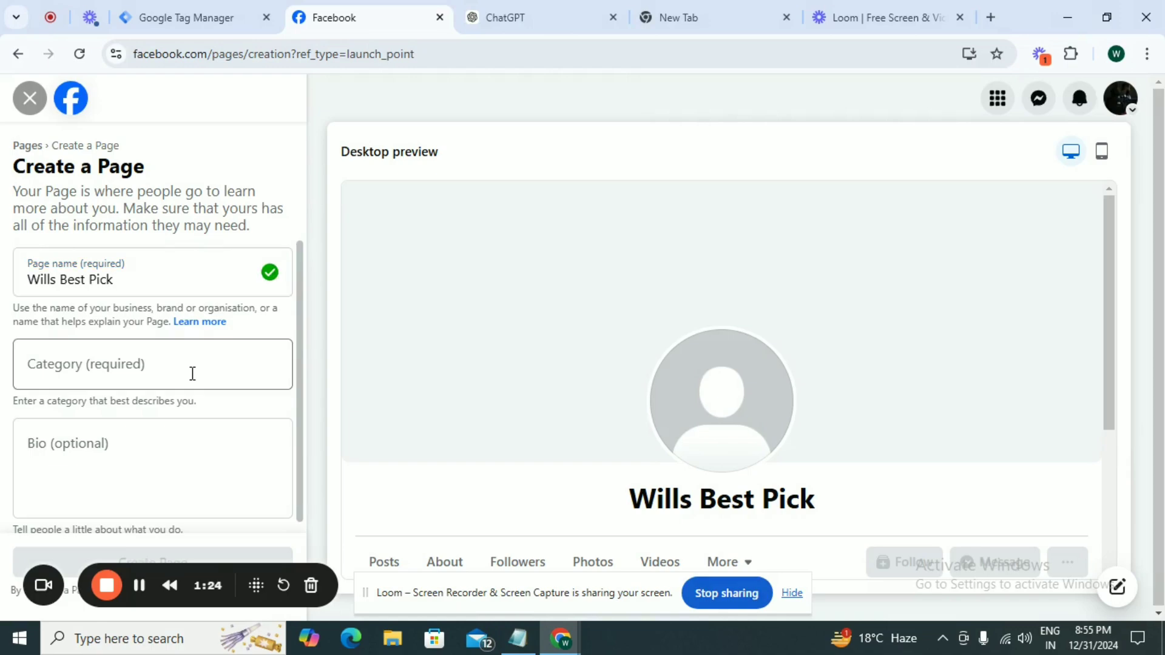
left_click(193, 374)
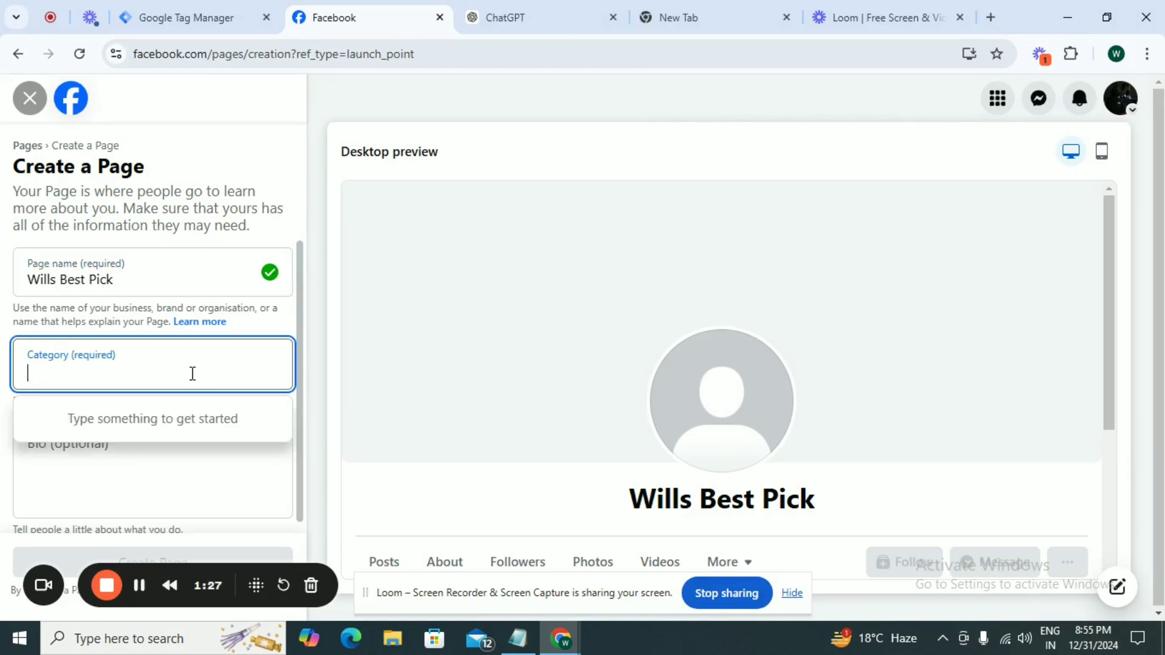
type("hea")
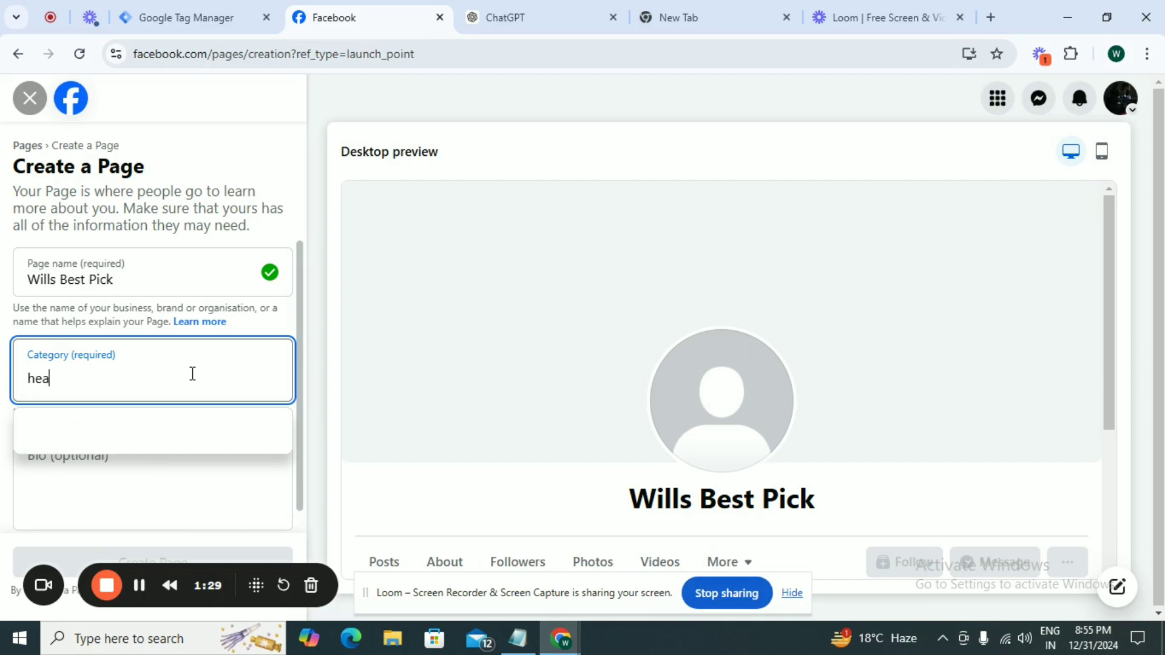
type("lth")
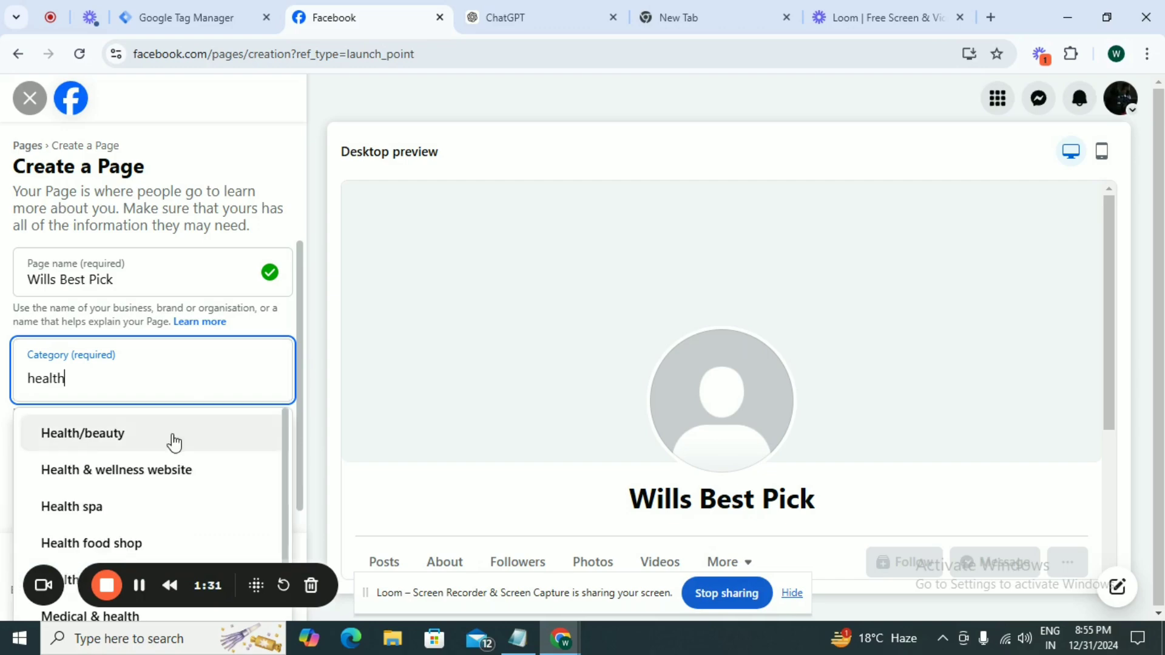
left_click(174, 436)
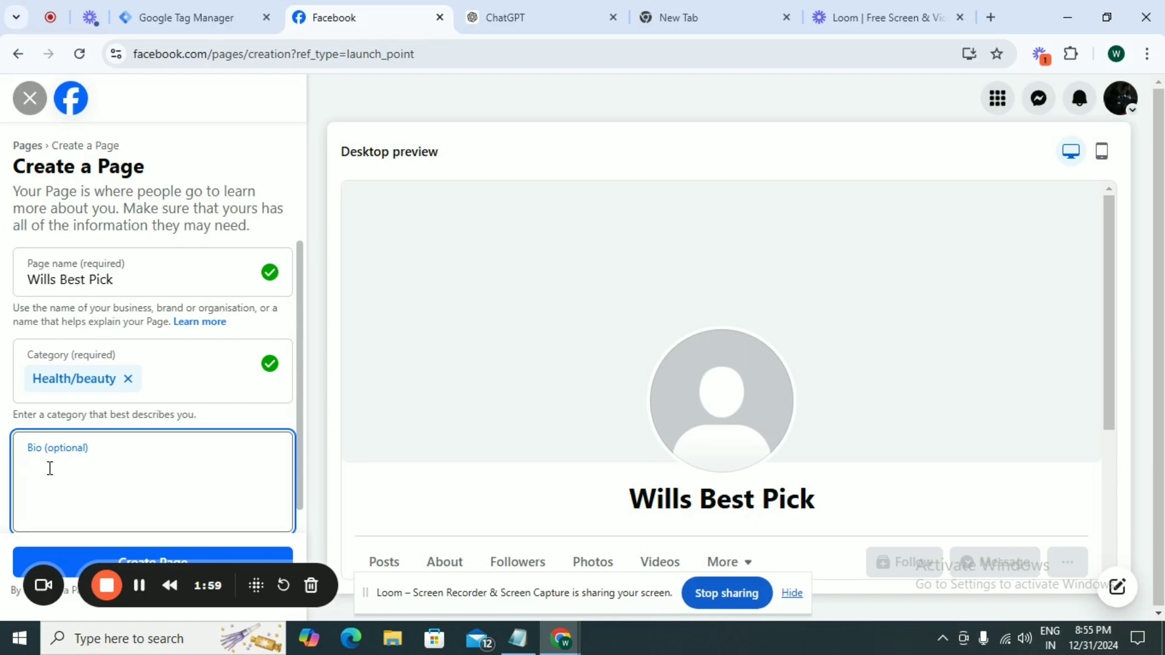
Add a bio welcoming people to the official WillsBestPick.com page for products, deals and lifestyle hacks, and create the Page
type("Welcome to the official Facebook page for WillsBestPick.com! 🎉 Discover the best products, latest deals, and smart lifestyle hacks, all carefully curated to help you live smarter, shop better, and save more.")
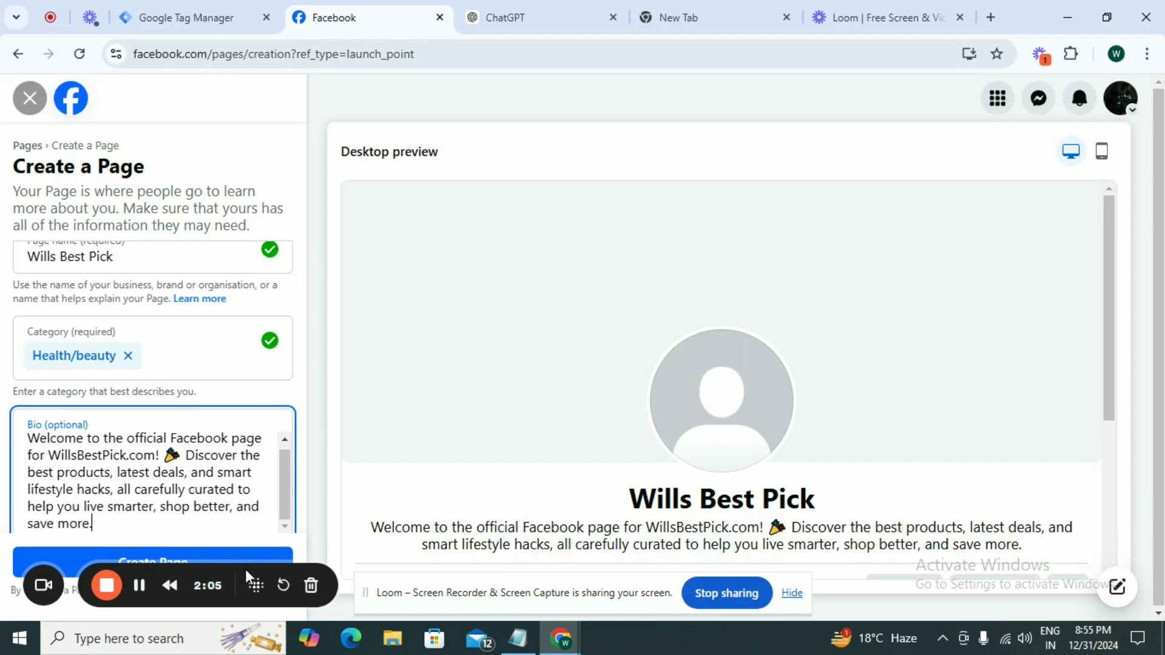
left_click_drag(245, 569, 530, 625)
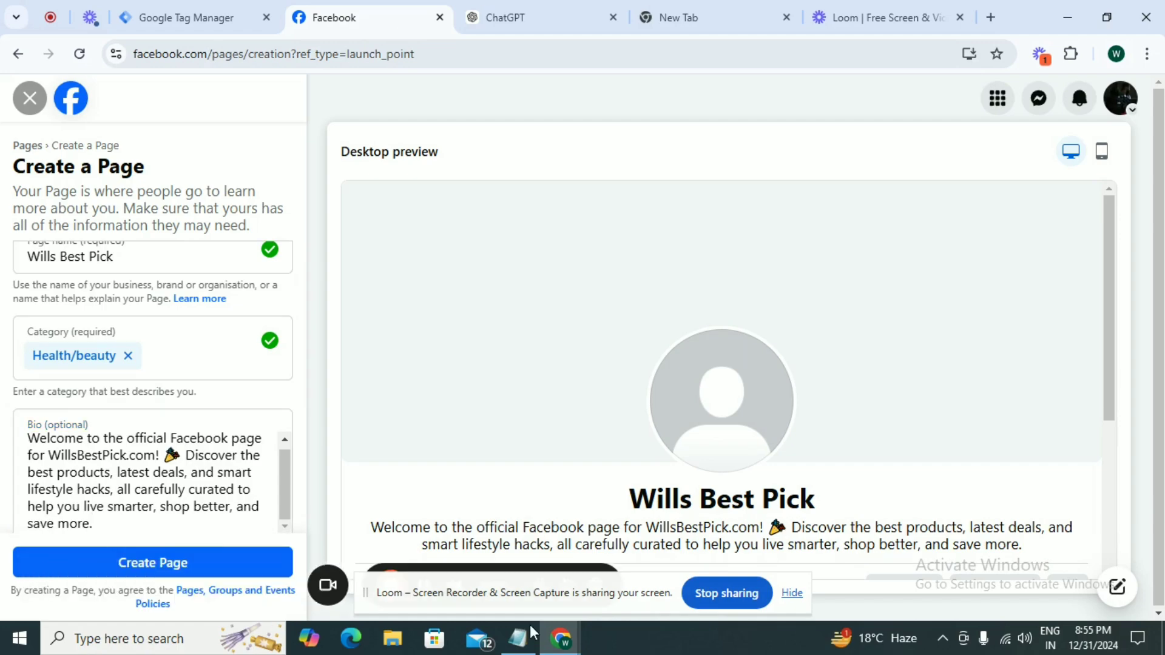
left_click(154, 565)
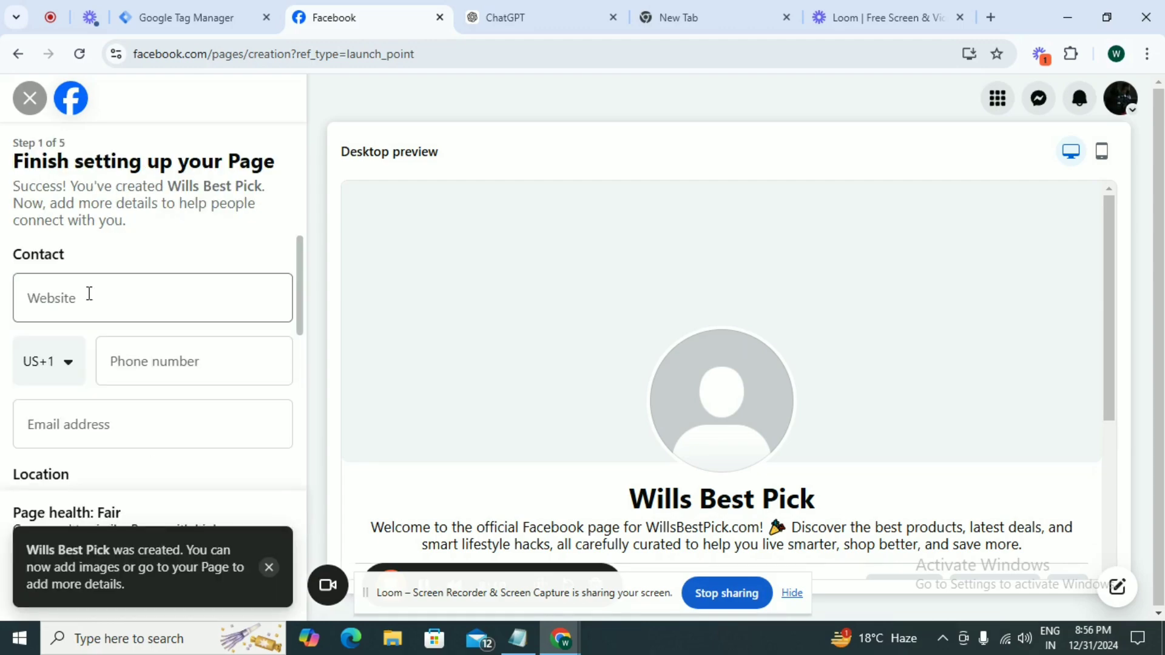
left_click(89, 294)
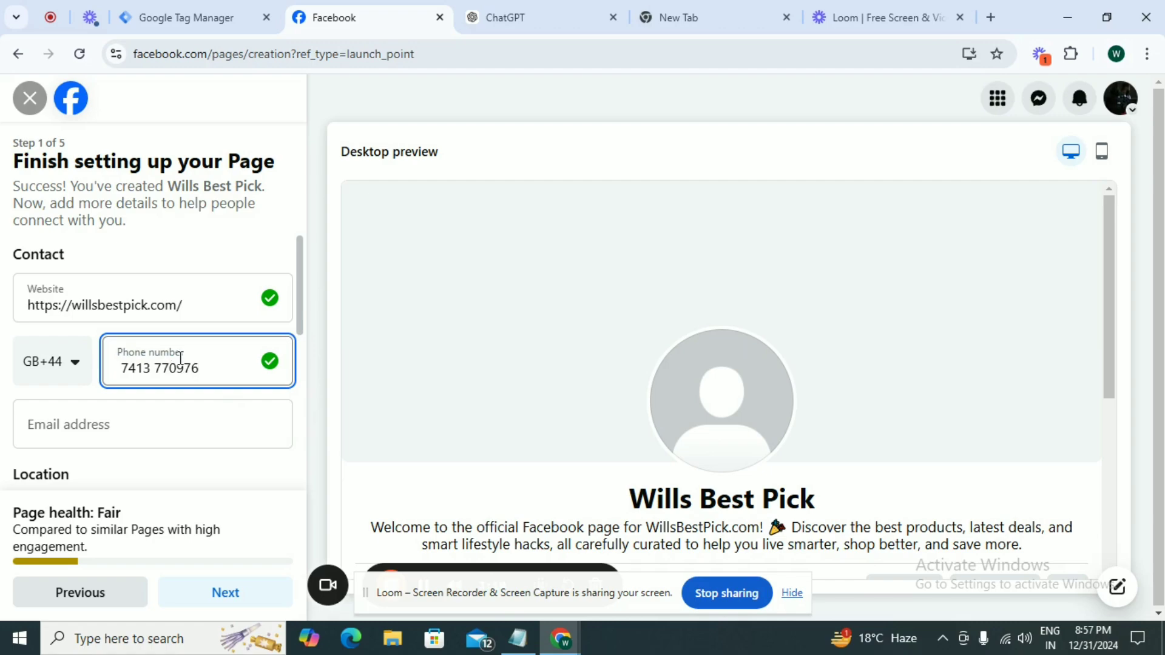
left_click(153, 431)
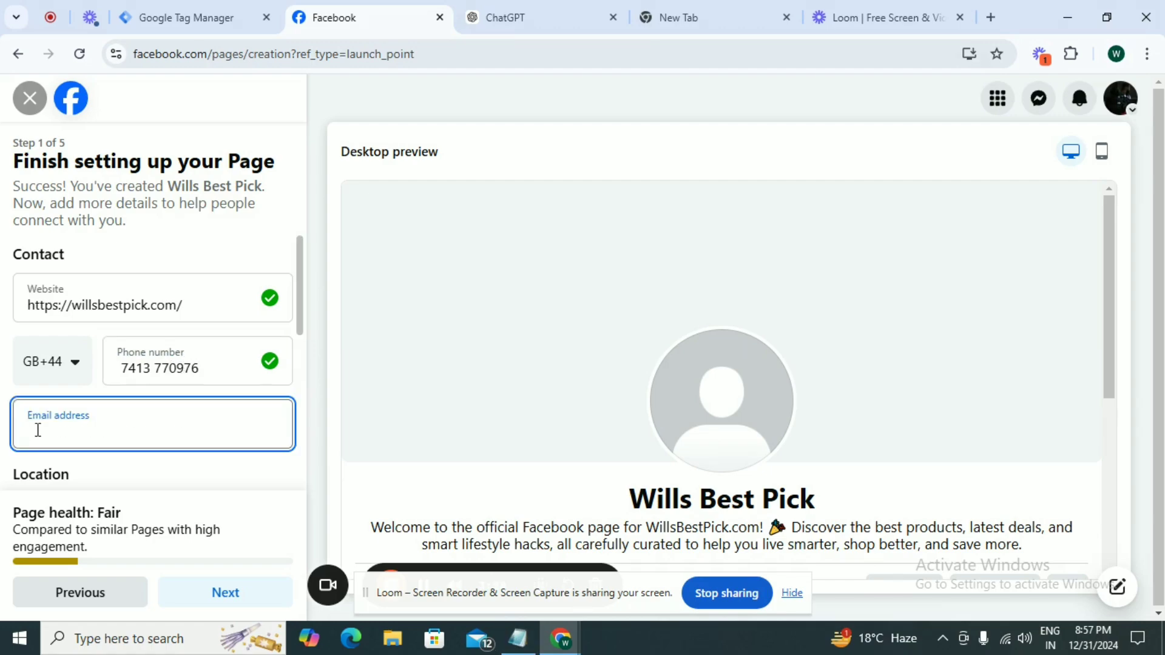
key("ctrl+v")
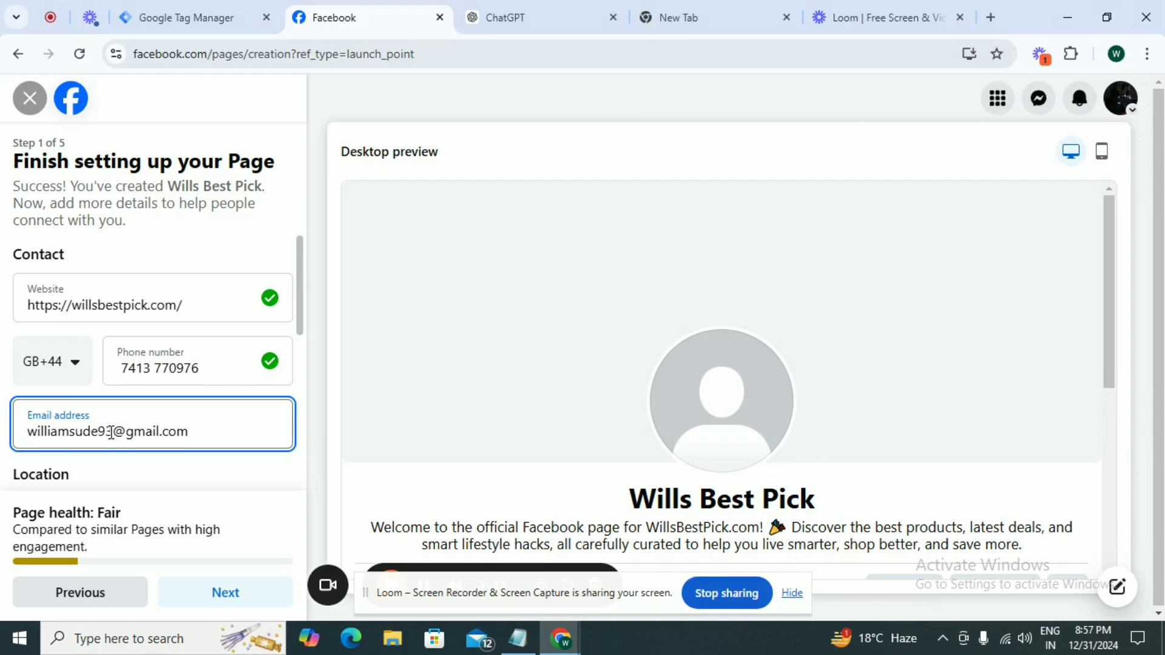
Leave the location fields empty, set the Page's hours to Always open and continue to customising the Page
scroll(111, 432, "down", 3)
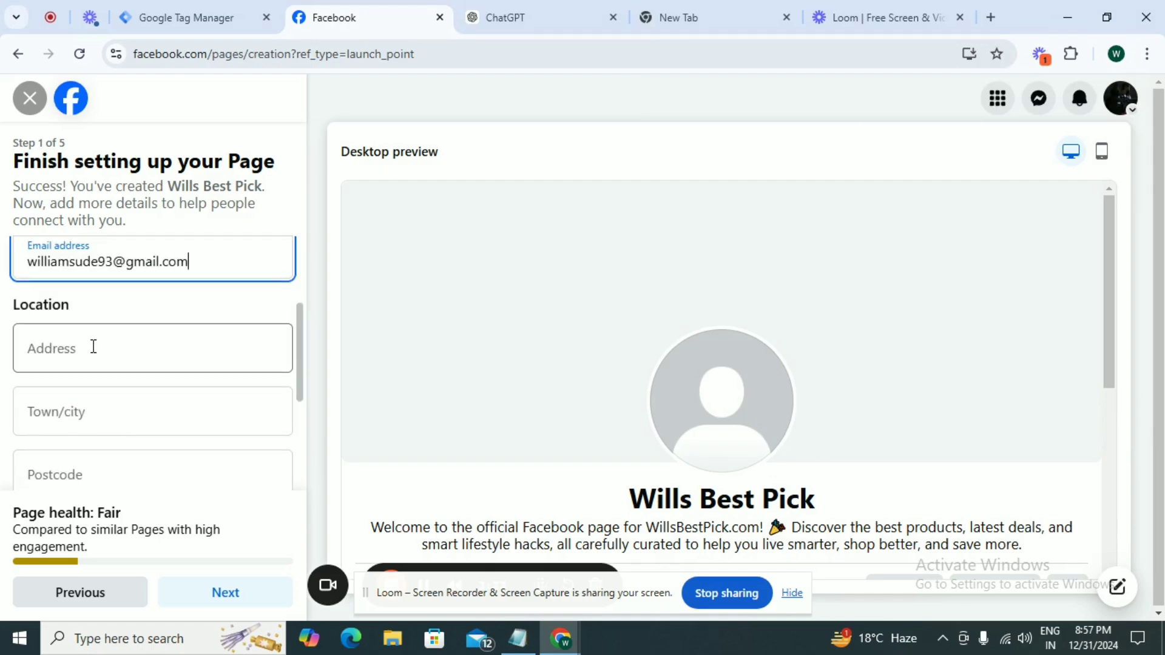
scroll(94, 346, "down", 2)
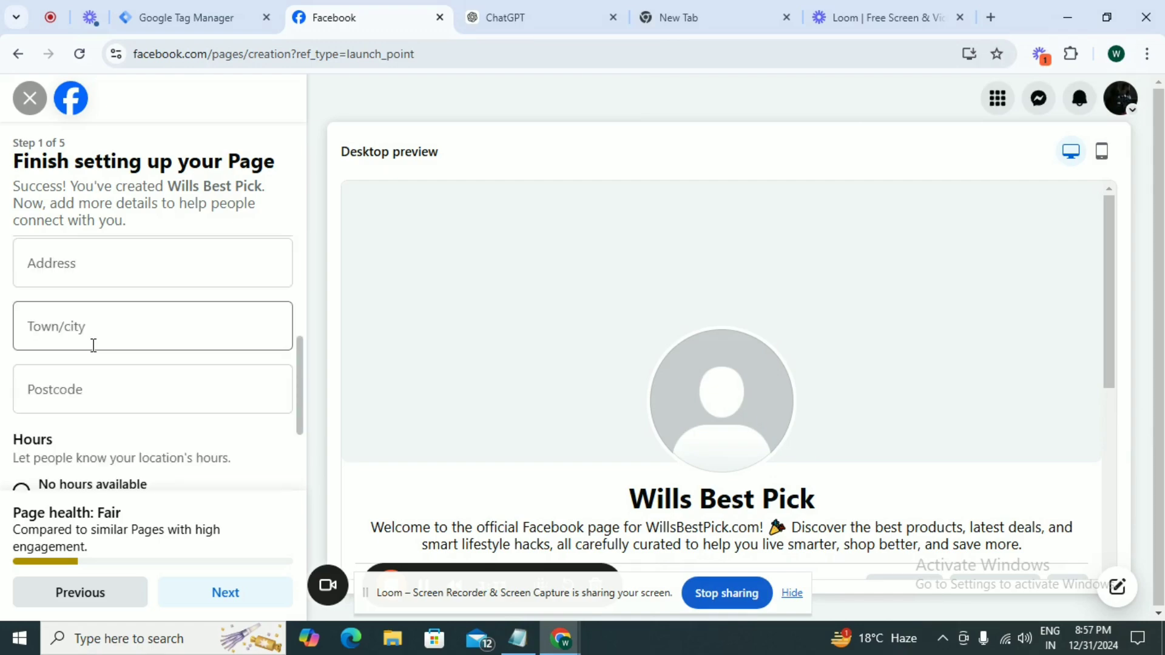
left_click(182, 322)
scroll(294, 339, "down", 1)
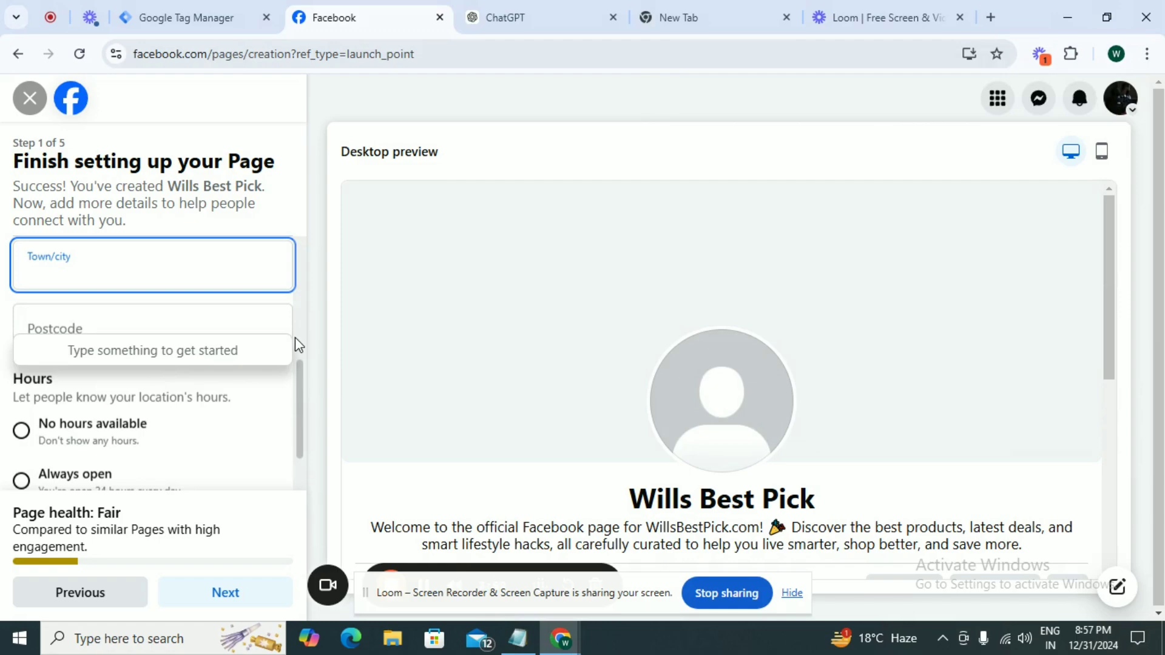
scroll(296, 344, "down", 1)
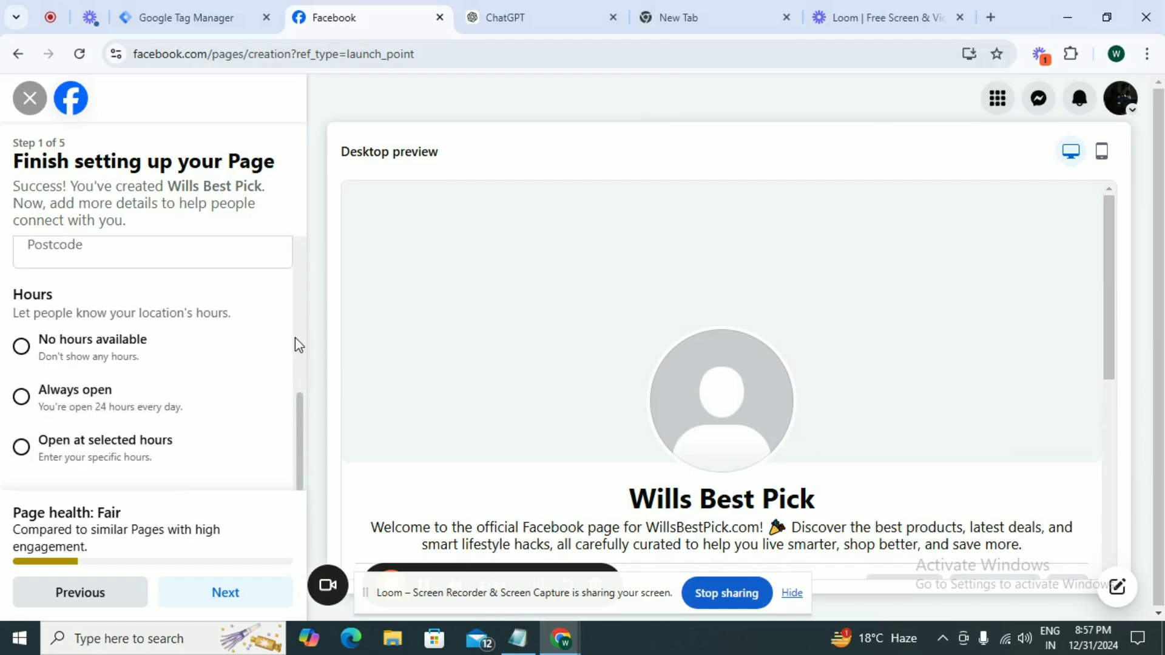
left_click(22, 398)
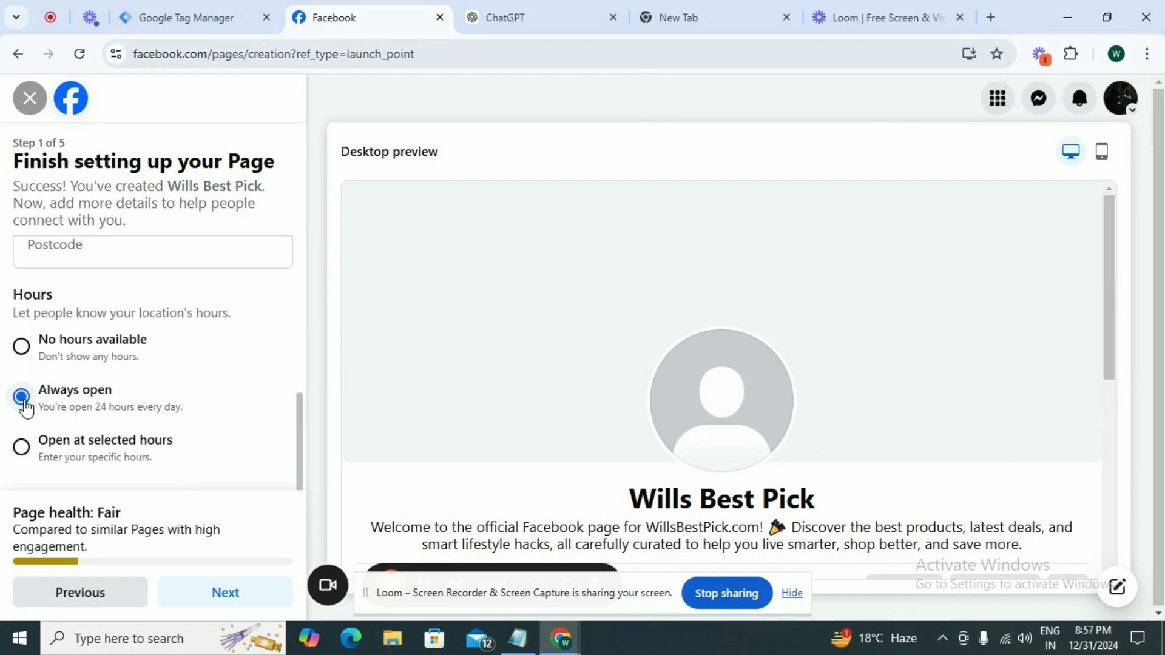
left_click(212, 593)
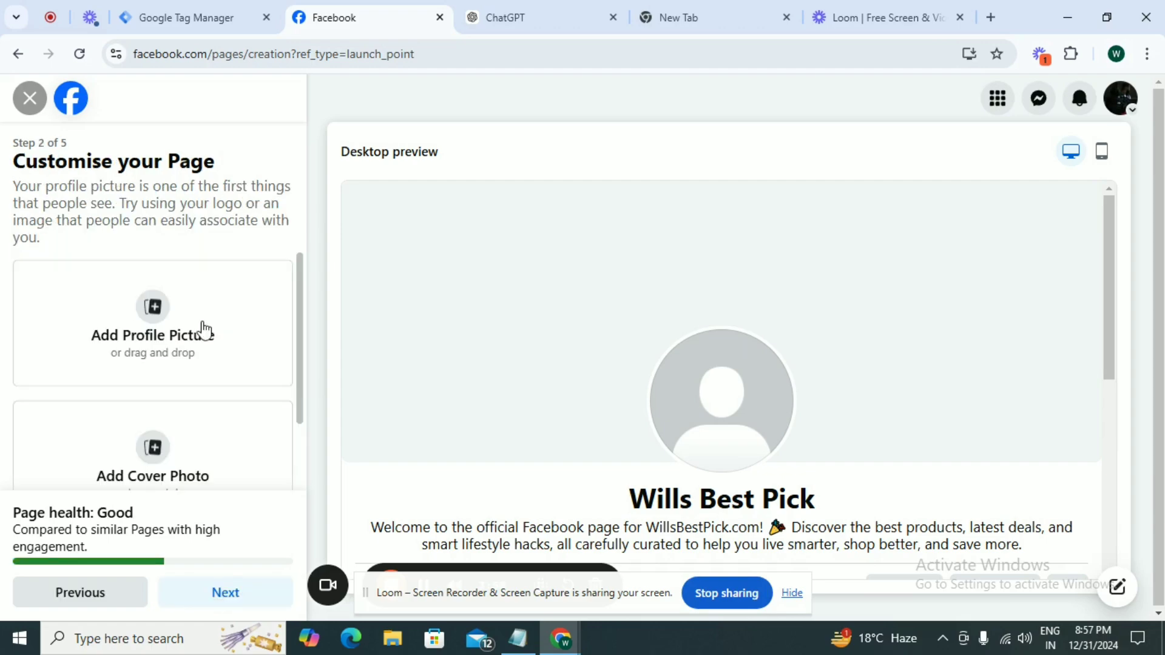
left_click(154, 308)
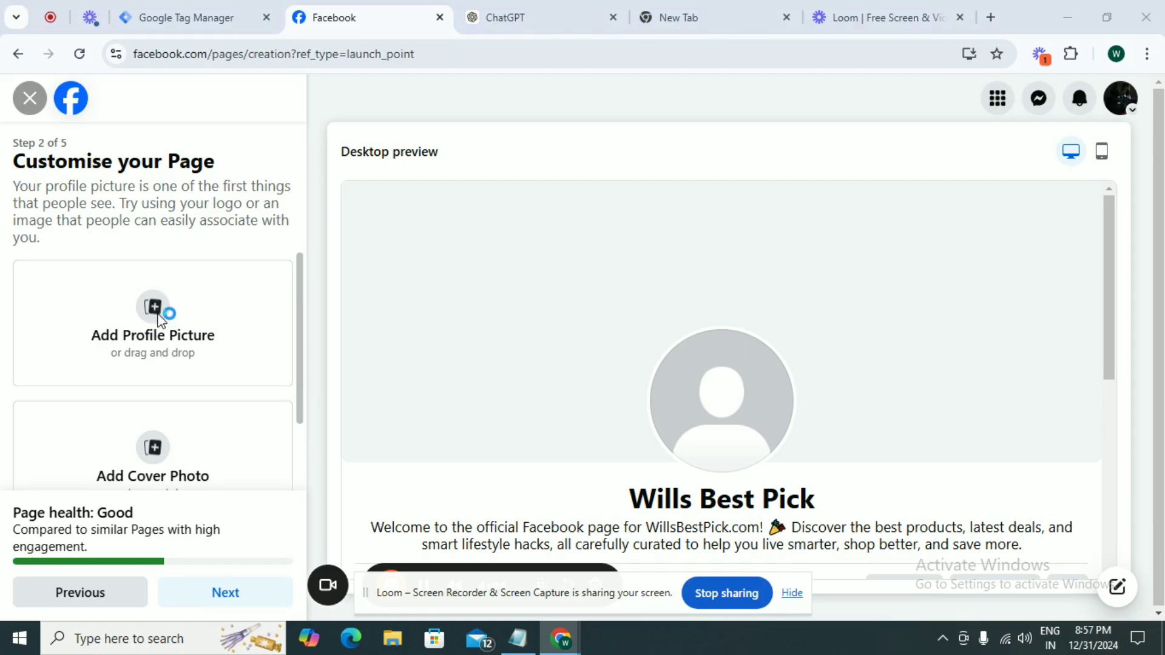
left_click(532, 218)
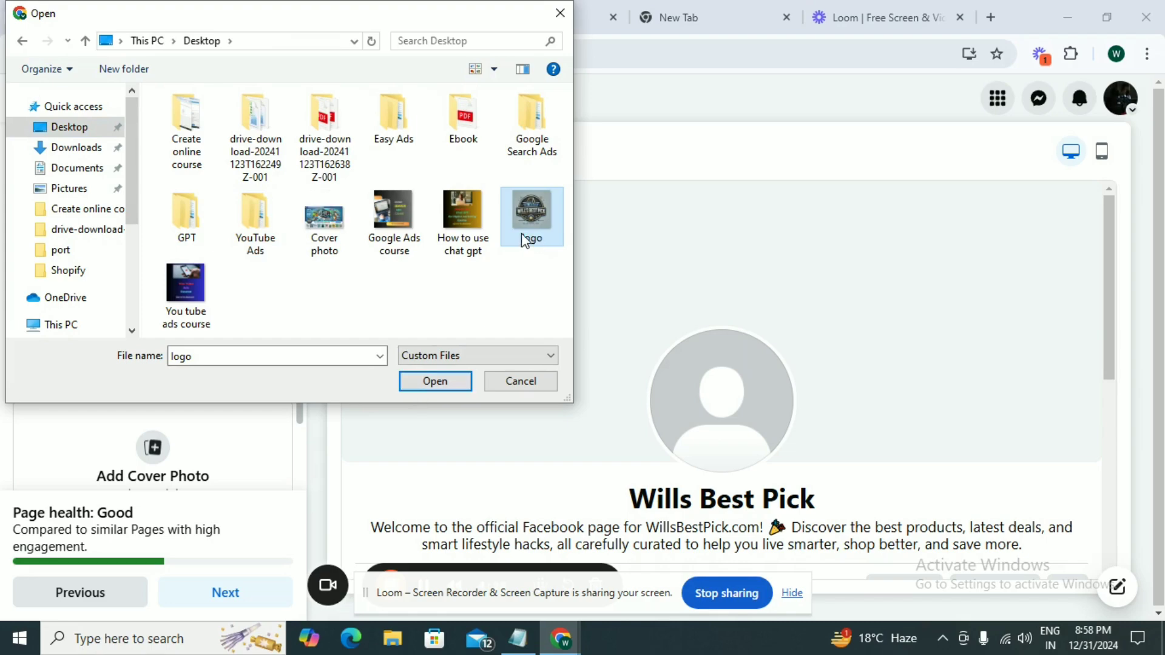
left_click(447, 387)
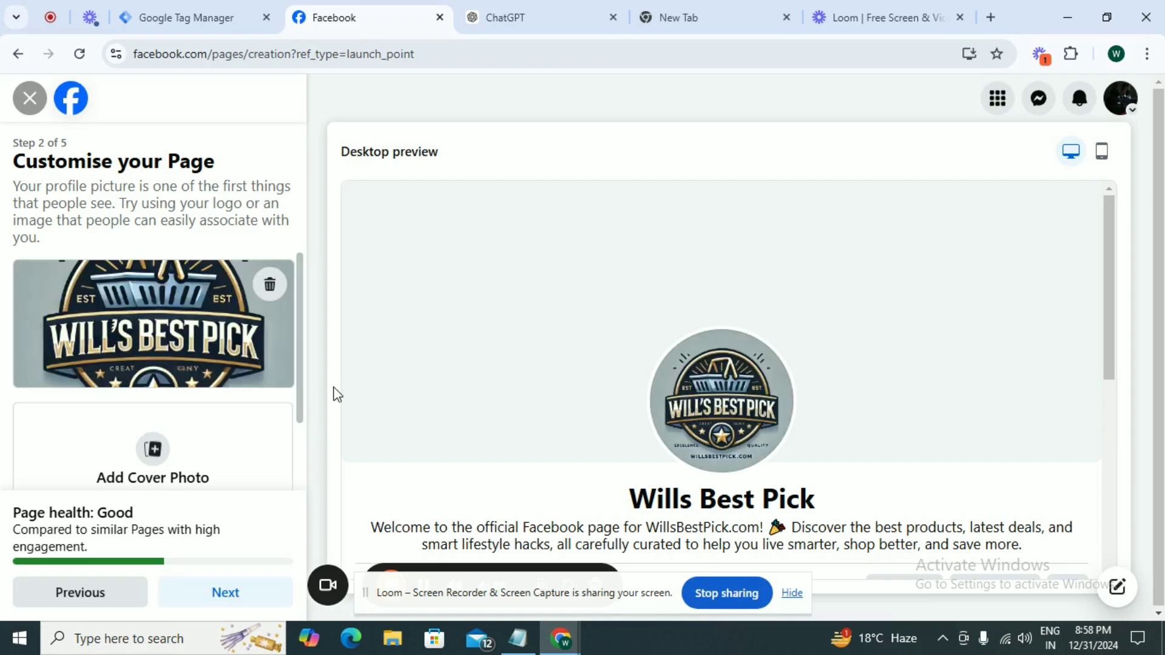
Upload the Cover photo image from the Desktop folder as the Page's cover photo
left_click(156, 452)
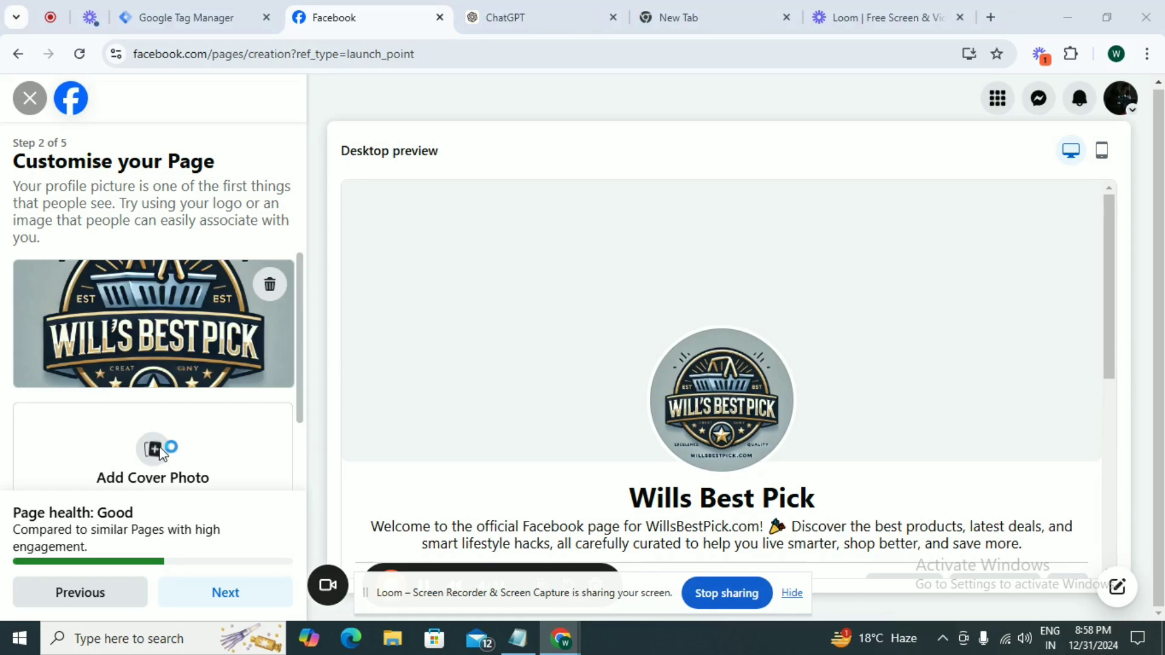
left_click(323, 239)
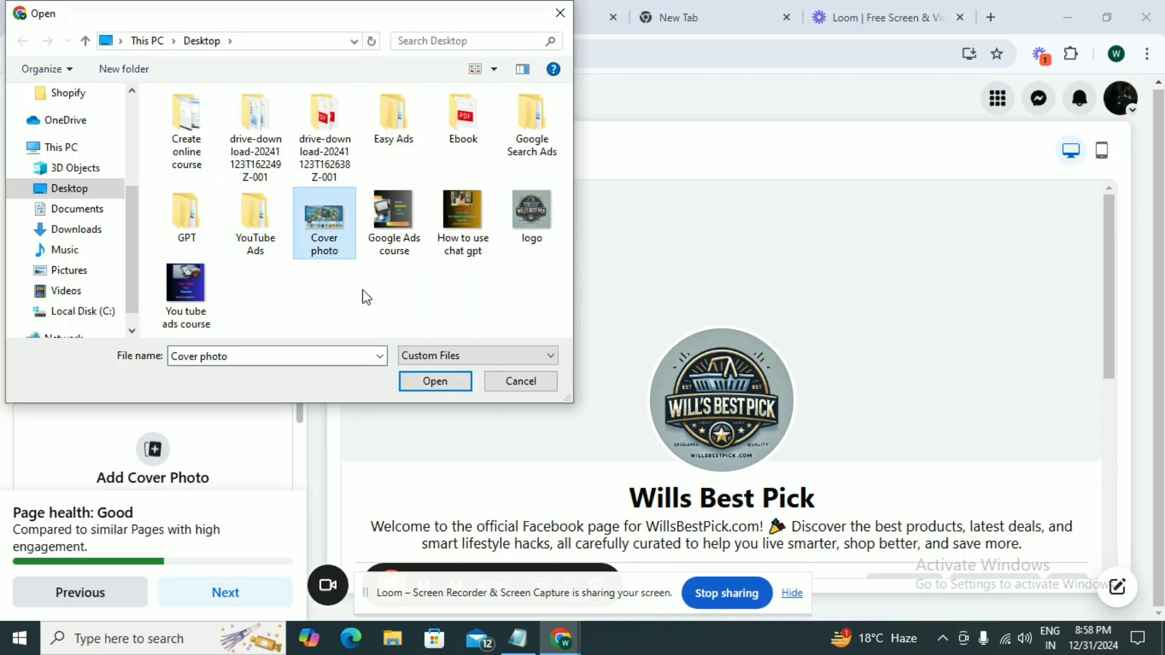
left_click(433, 381)
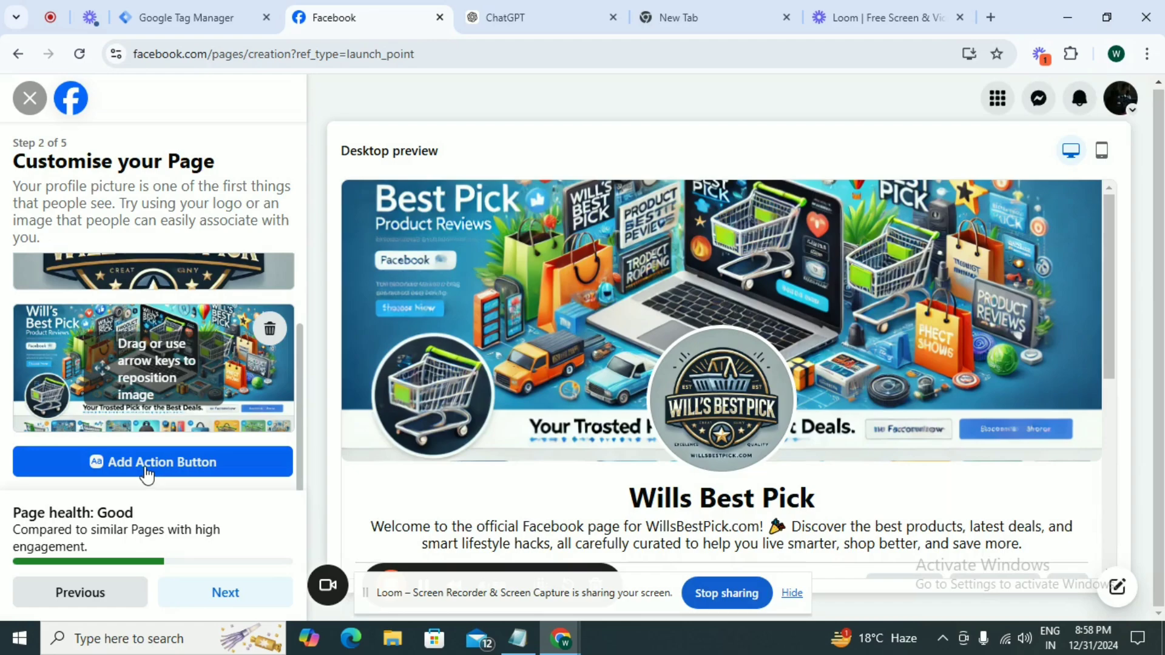
Add a Send message action button that lets people contact the Page through Messenger, and save it
left_click(145, 467)
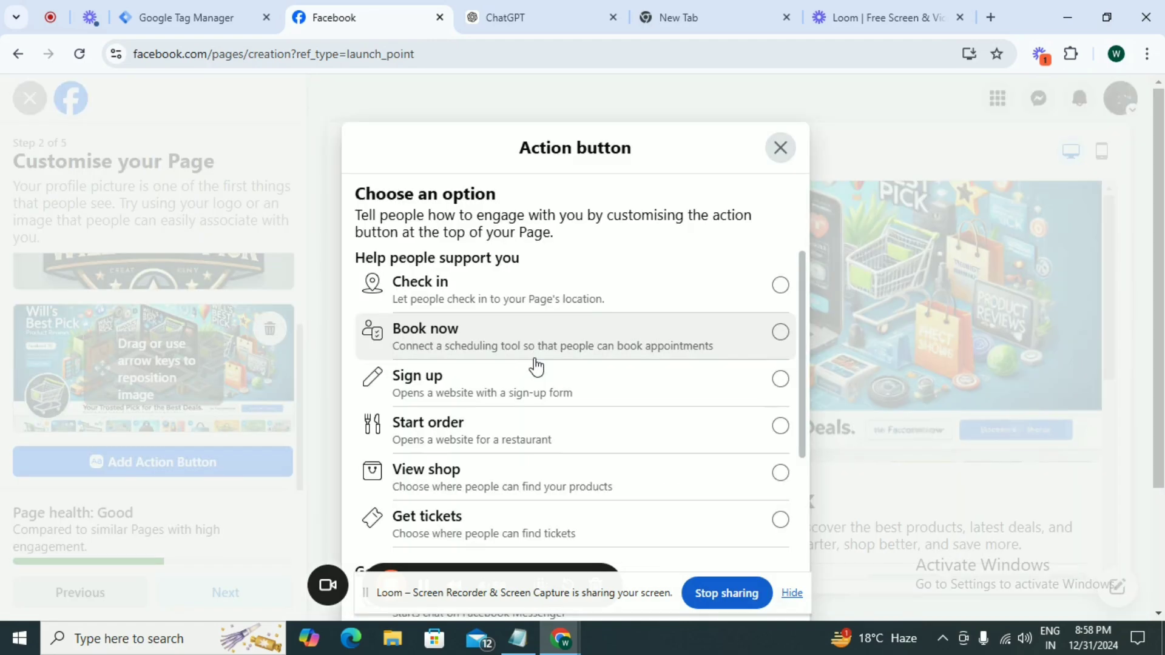
scroll(554, 408, "down", 4)
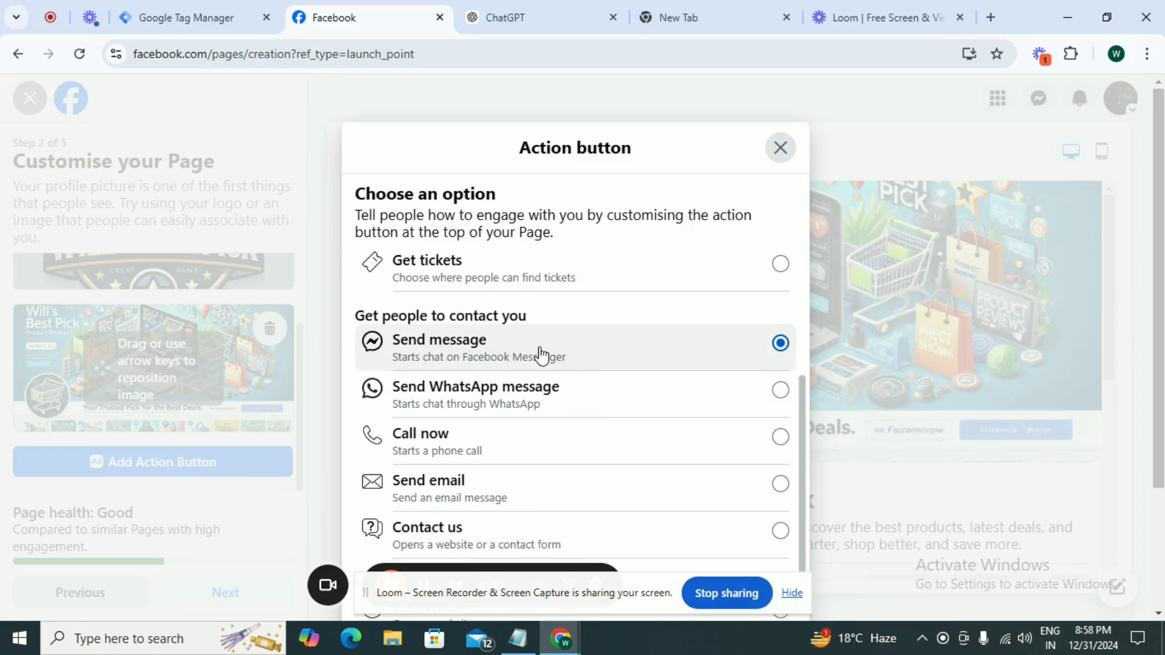
left_click(577, 409)
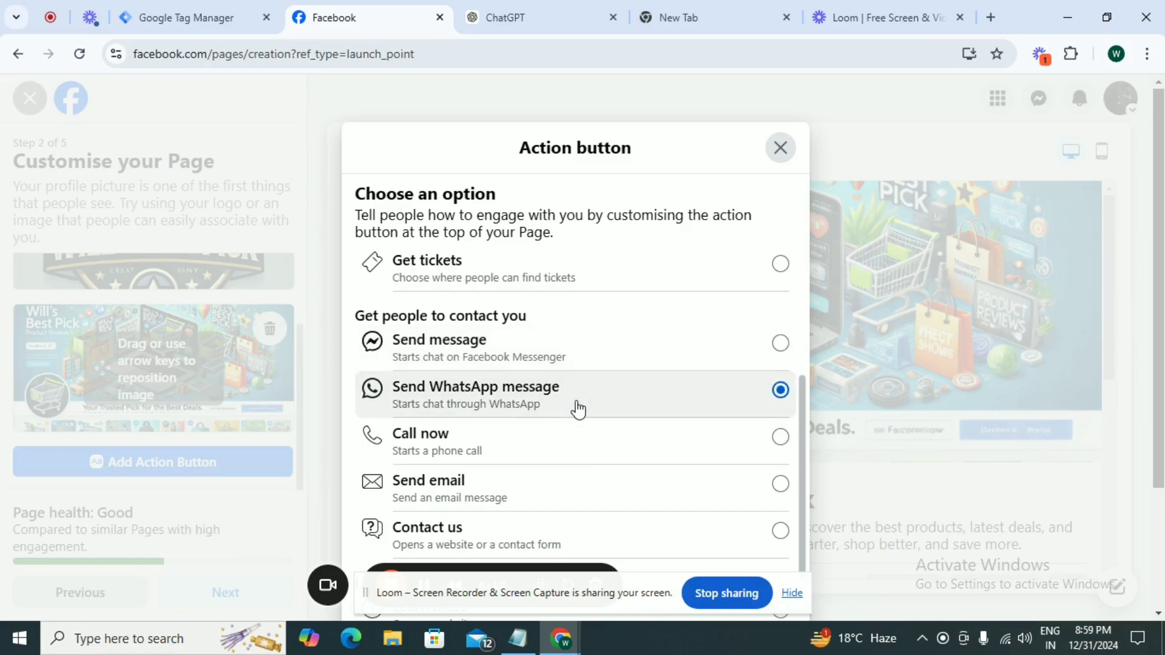
left_click(574, 450)
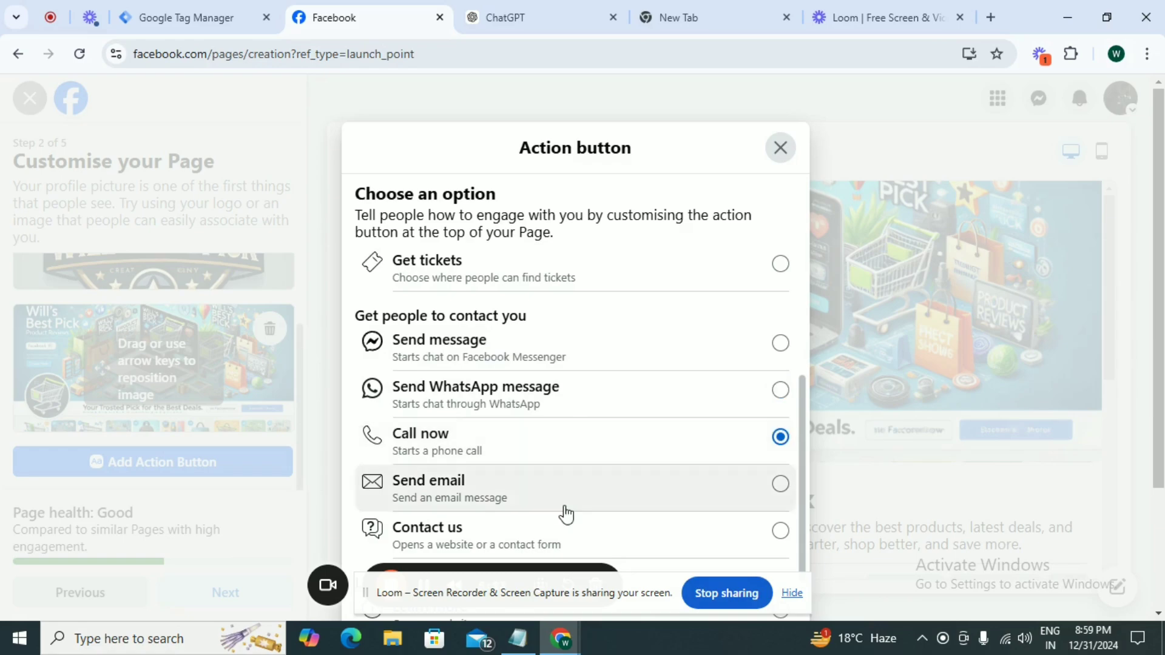
left_click(556, 352)
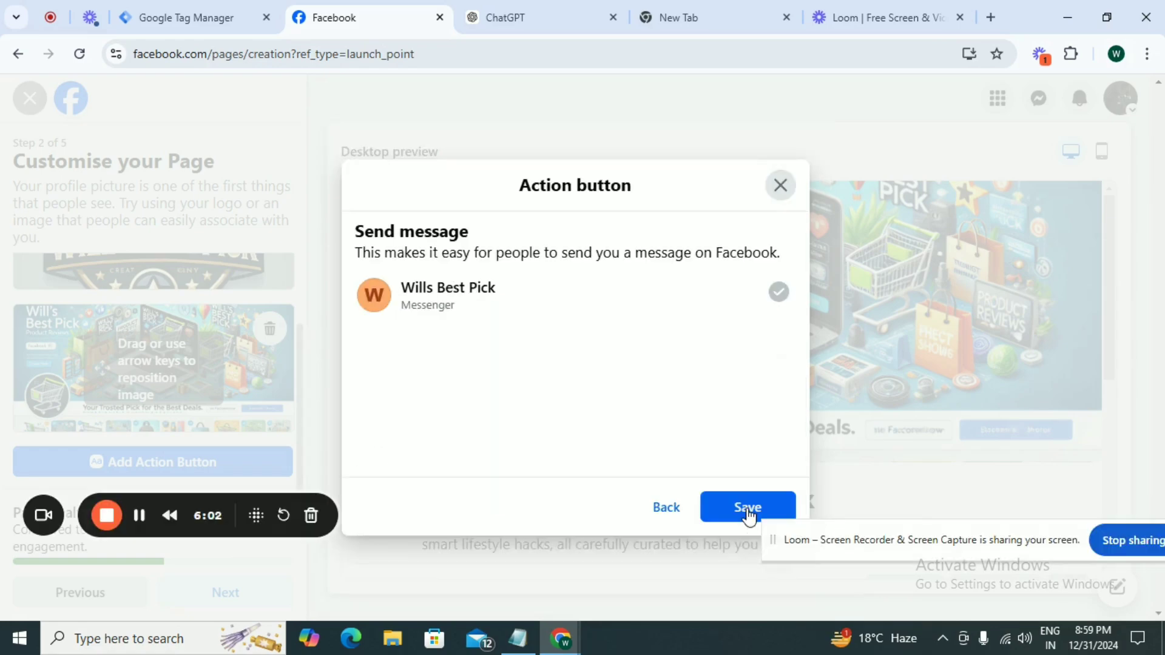
left_click(748, 510)
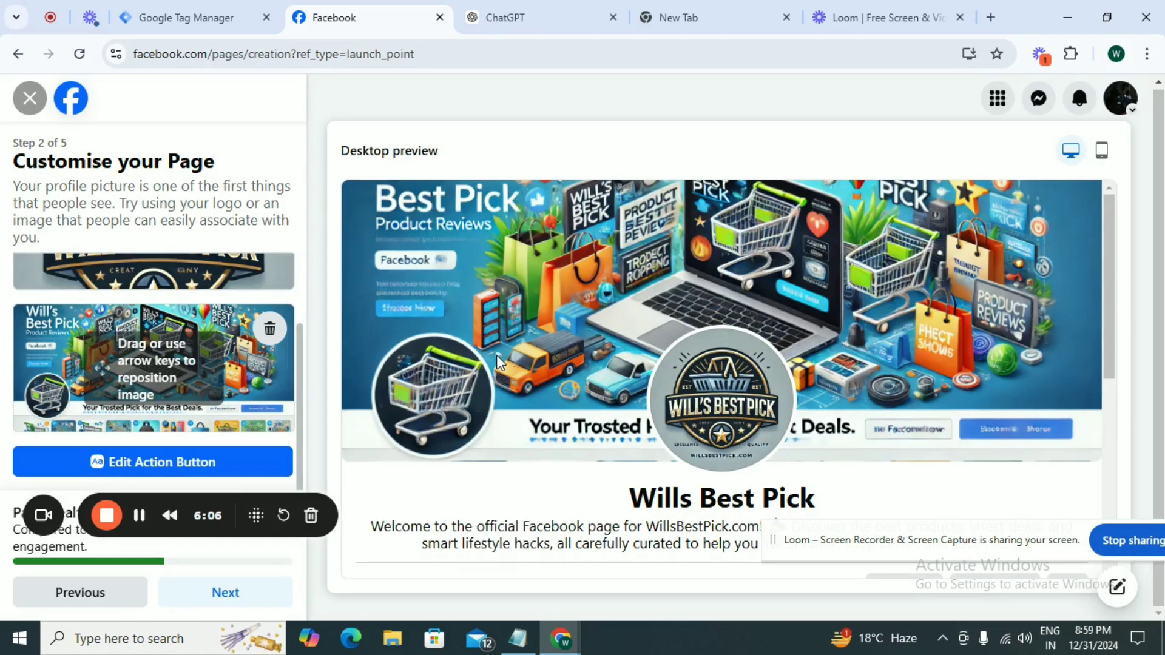
Check the Page's intro in the desktop preview and continue from customisation to the WhatsApp connection step
scroll(496, 355, "down", 2)
scroll(496, 360, "down", 1)
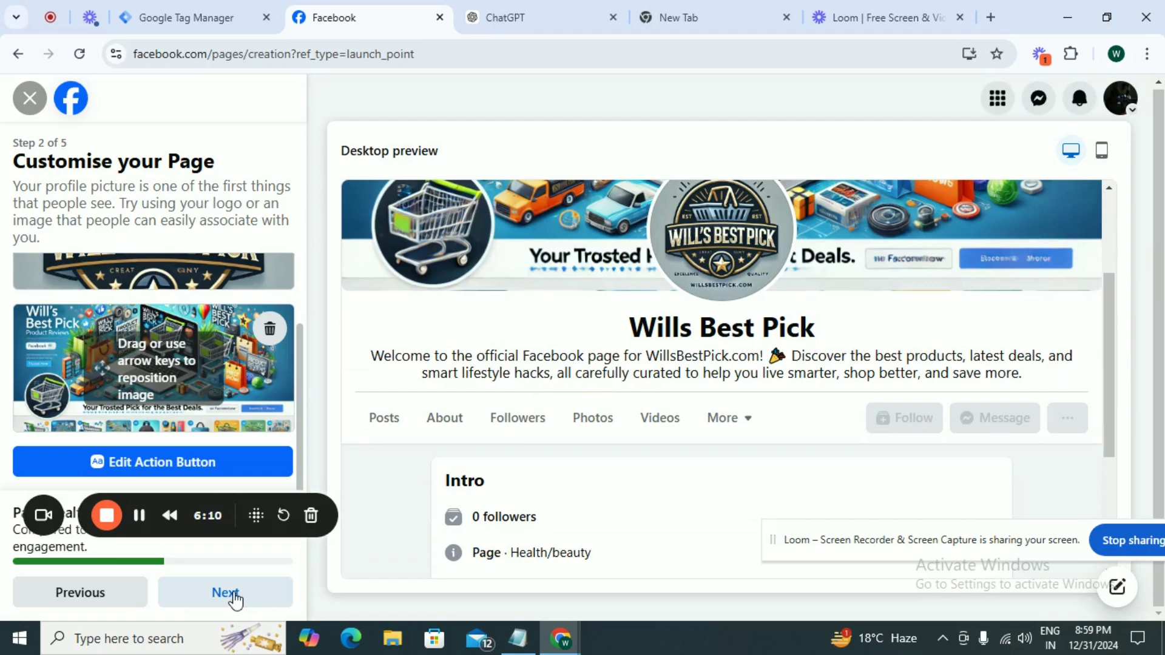
left_click(229, 597)
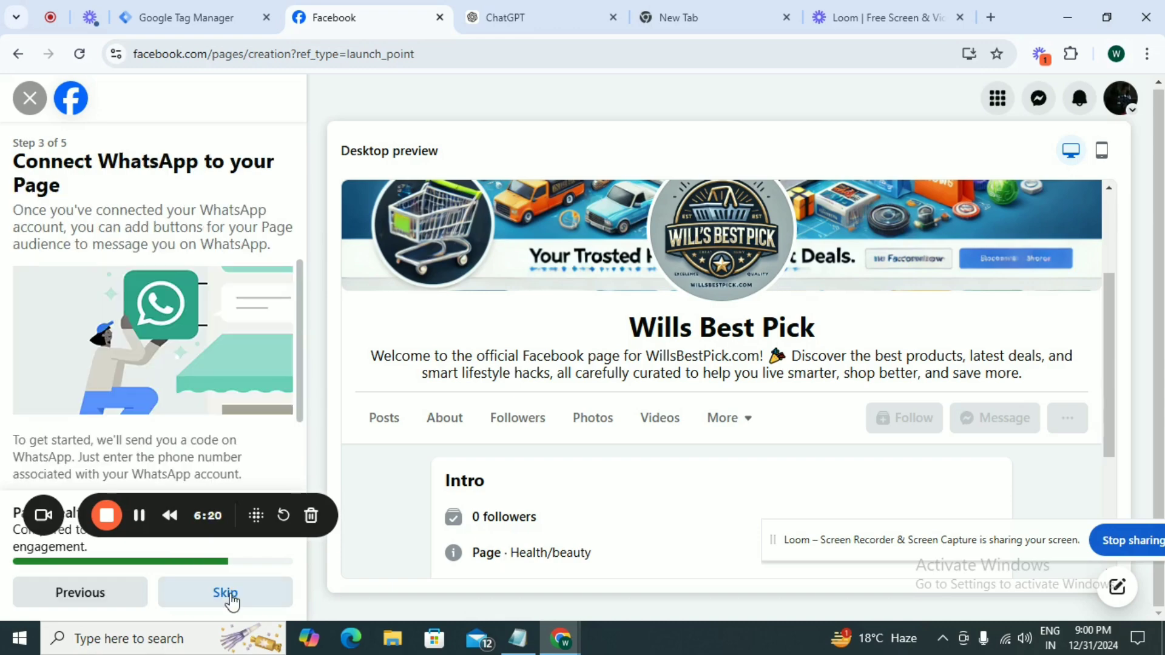
Skip connecting WhatsApp and inviting friends, and finish creating the Page with Page notifications and marketing emails left on
scroll(196, 402, "down", 1)
scroll(194, 406, "down", 2)
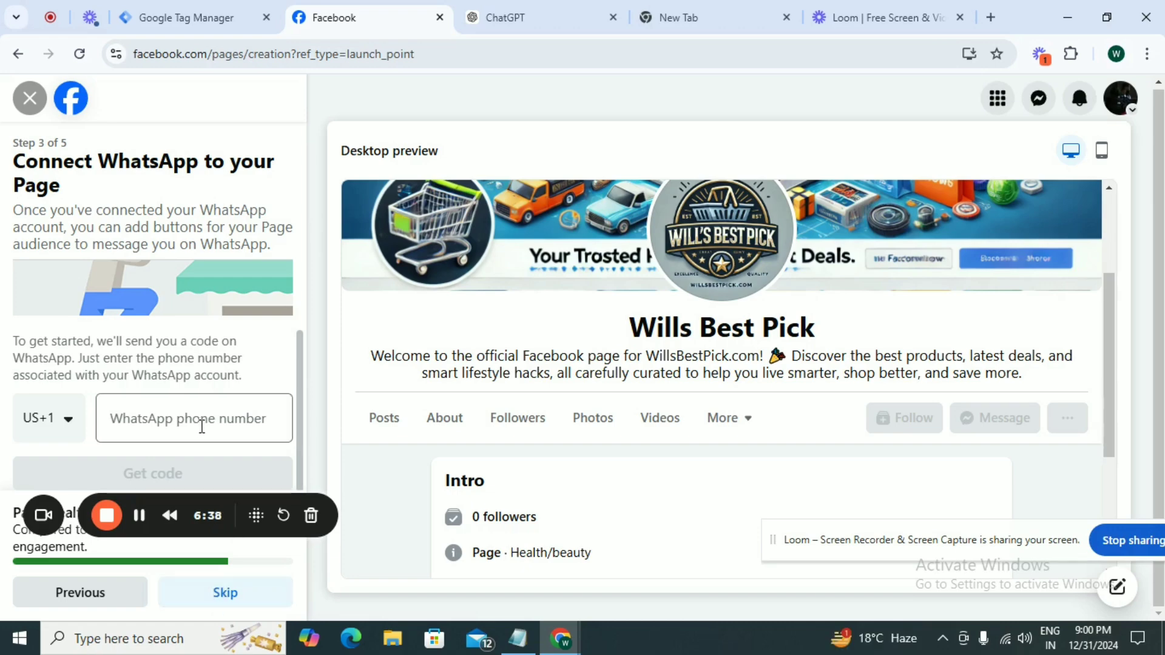
left_click(237, 599)
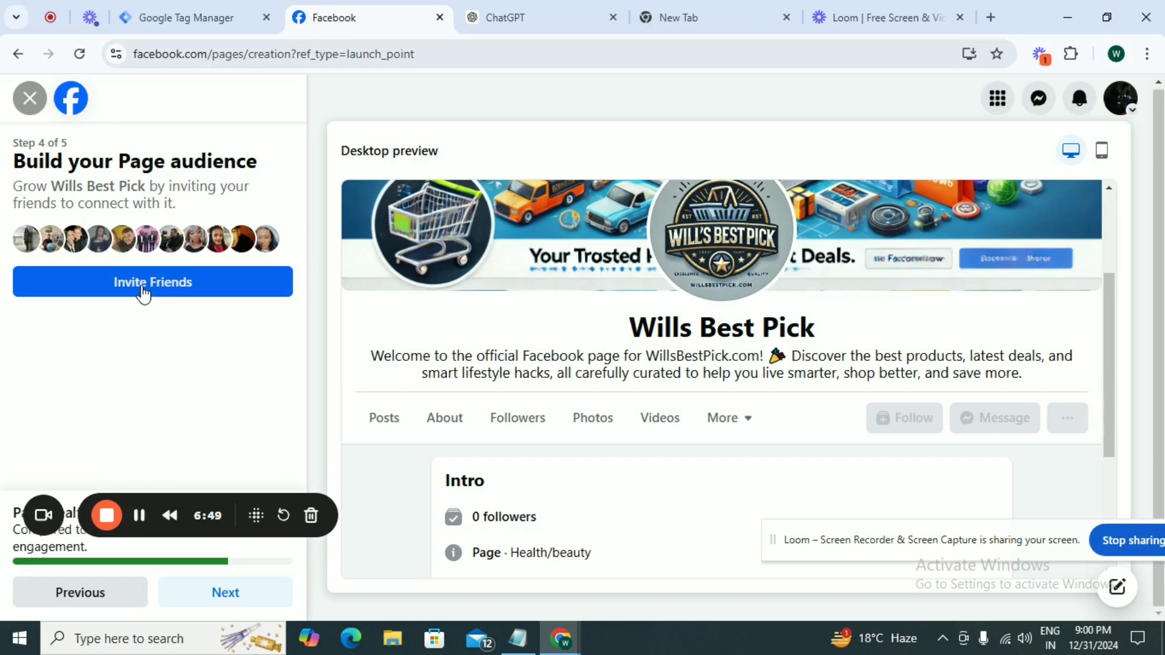
left_click(216, 596)
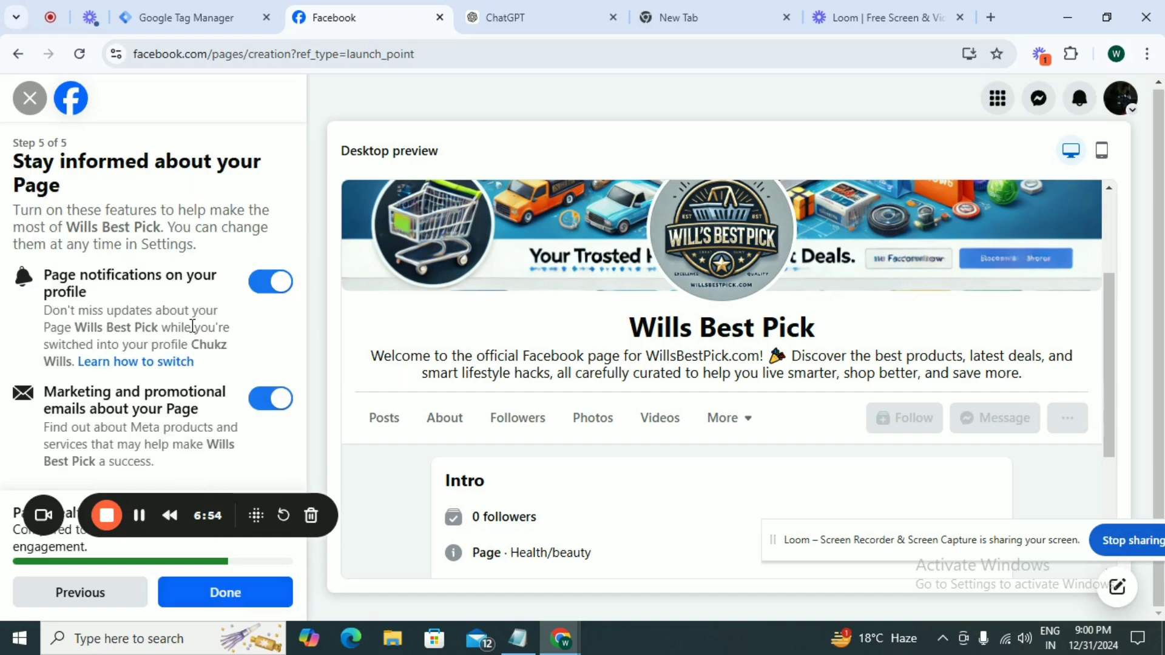
left_click(232, 591)
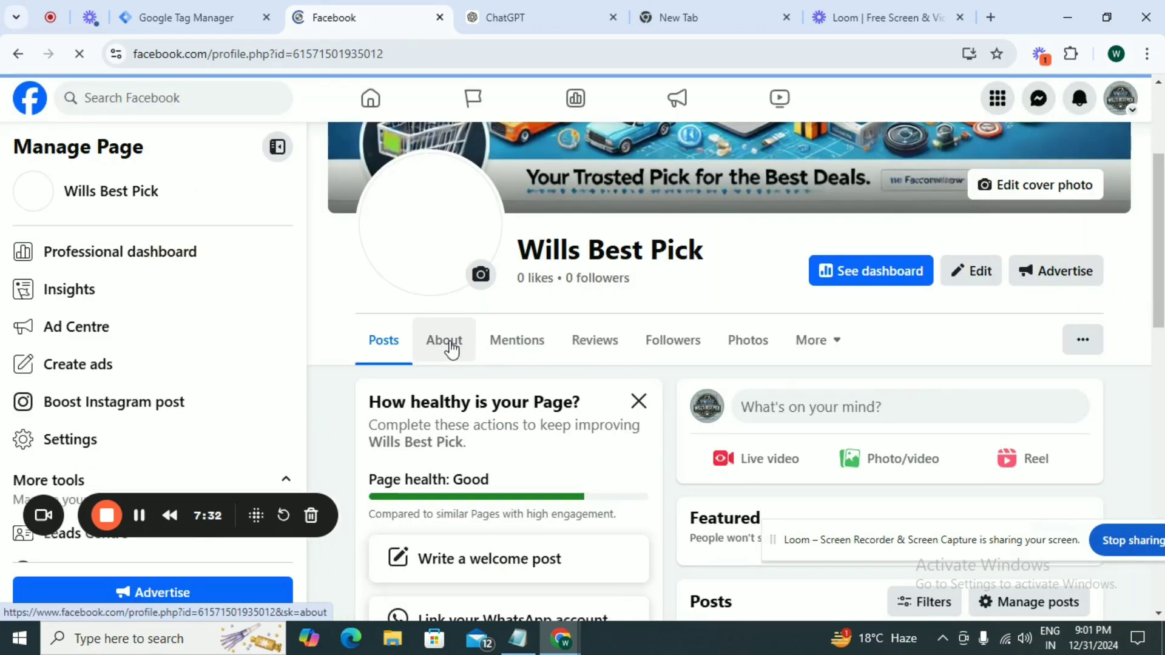
Examine the Page's About information, including contact and basic info, privacy and legal info, work and education, and places lived
left_click(450, 349)
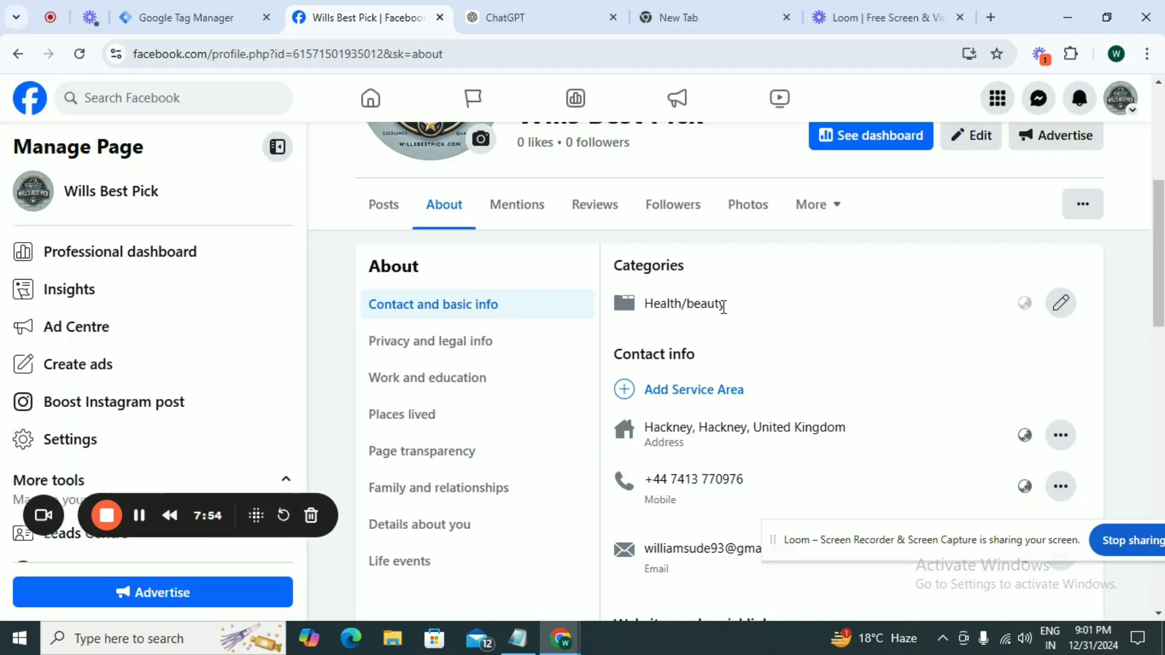
scroll(724, 306, "down", 2)
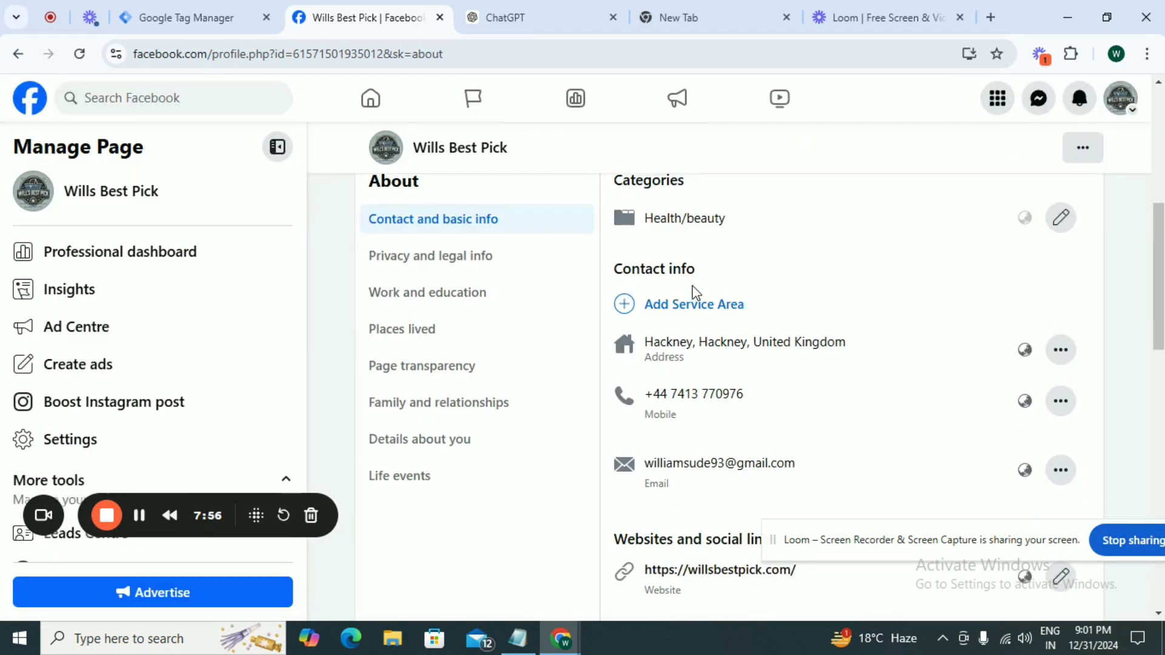
scroll(720, 424, "down", 5)
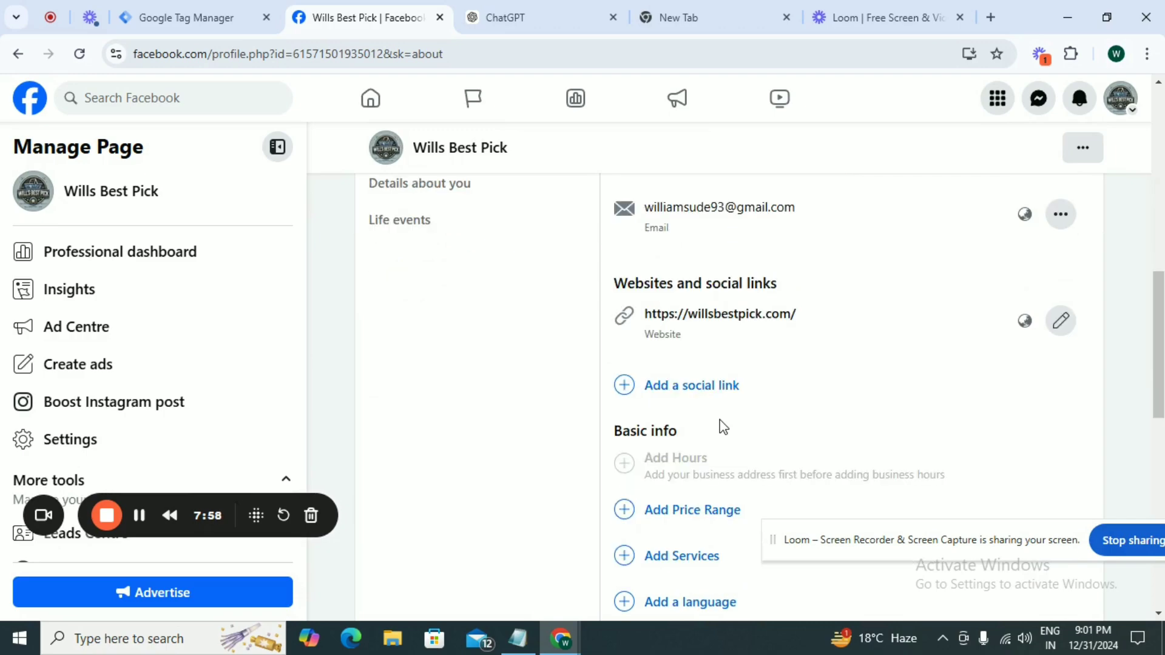
scroll(723, 427, "down", 6)
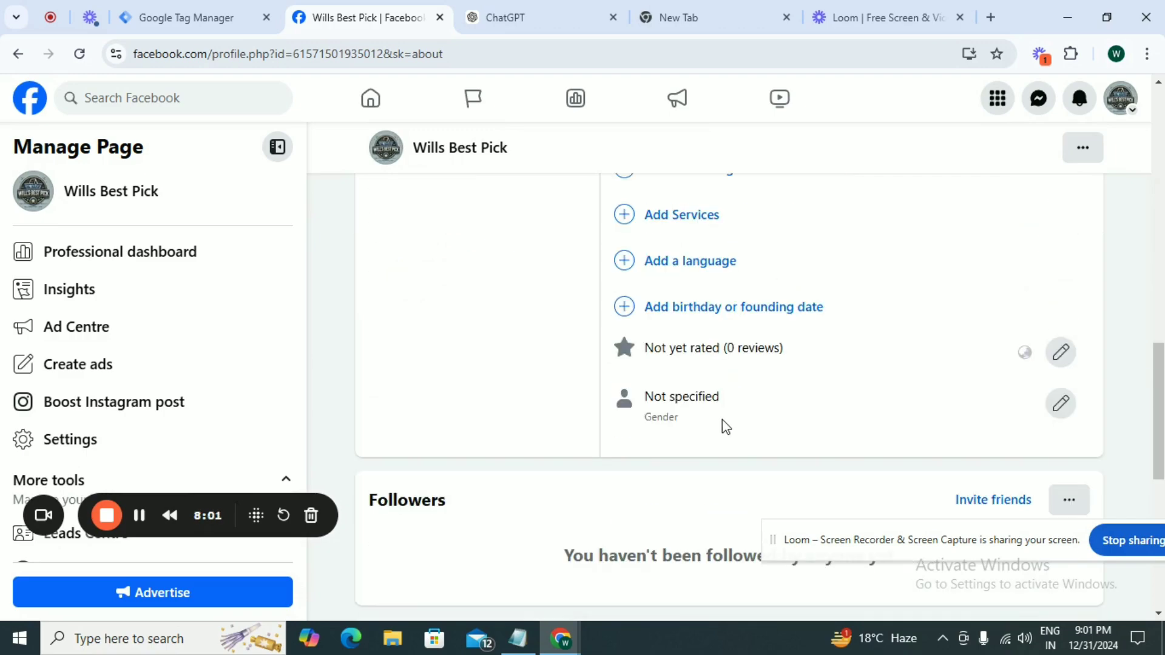
scroll(722, 420, "up", 10)
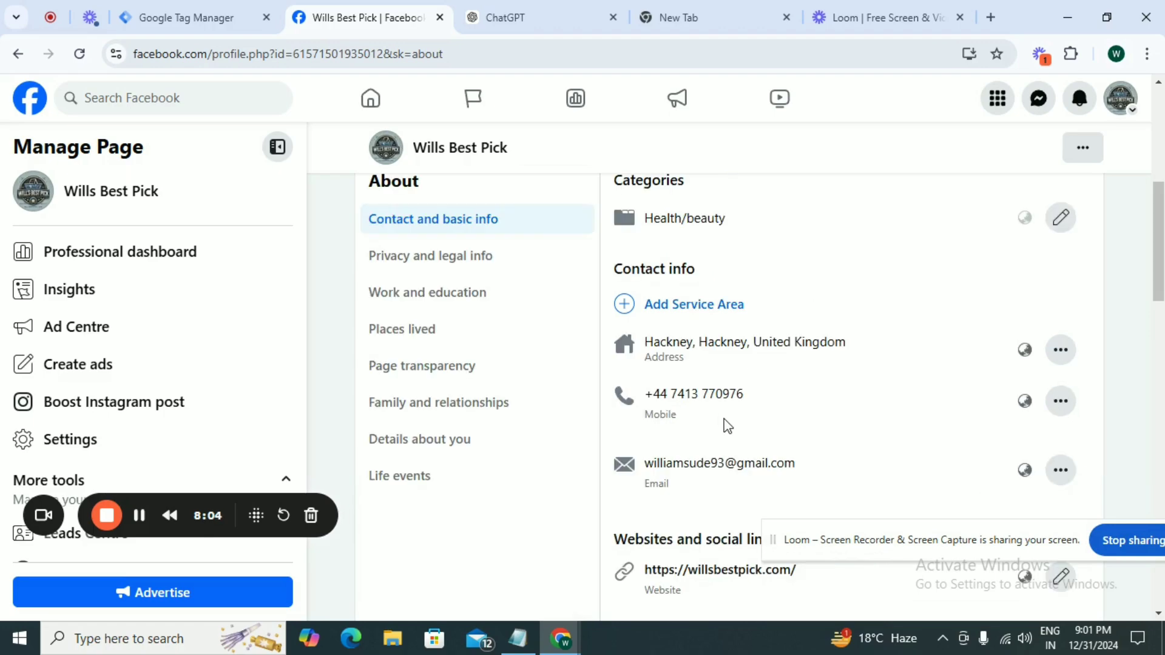
left_click(455, 352)
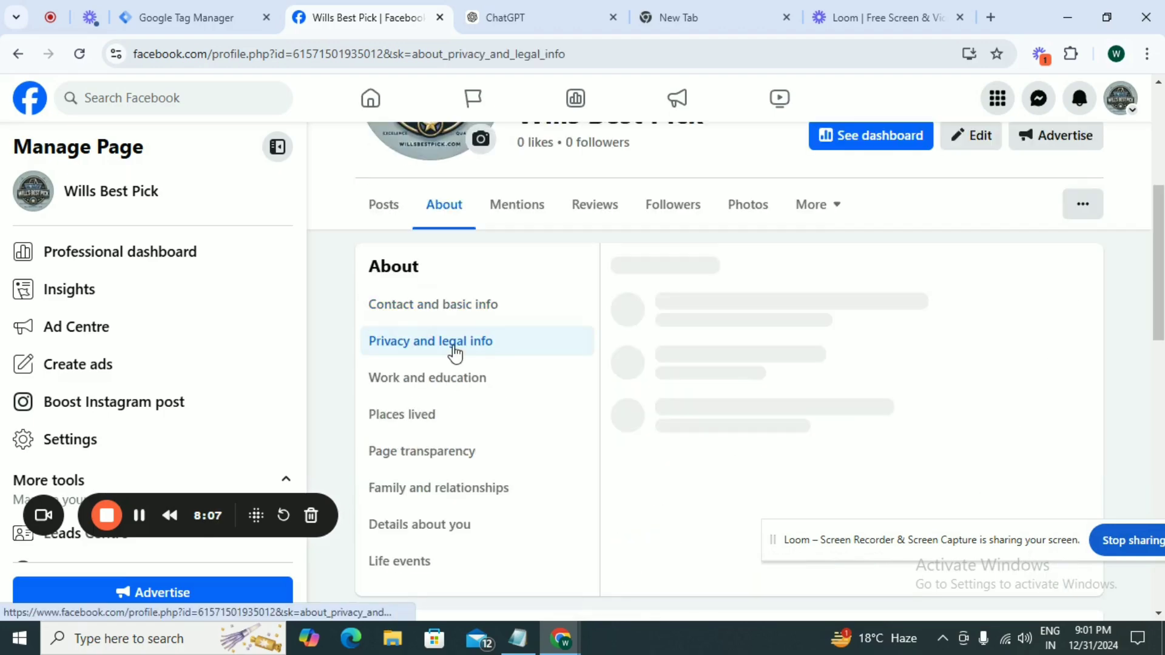
left_click(467, 386)
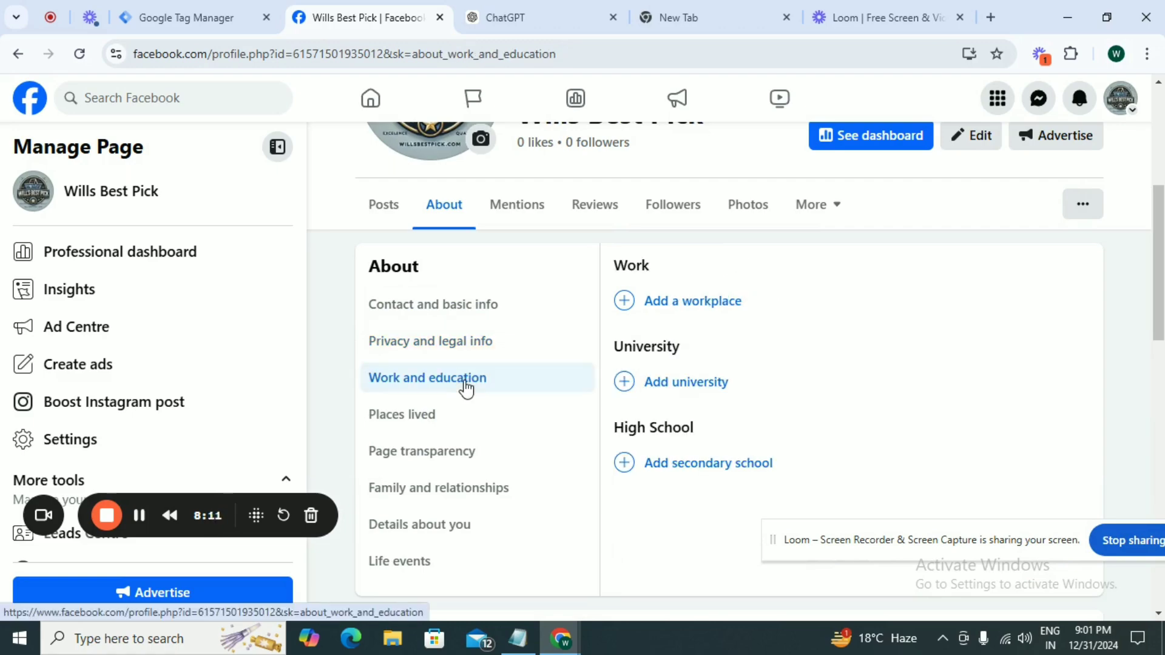
left_click(427, 423)
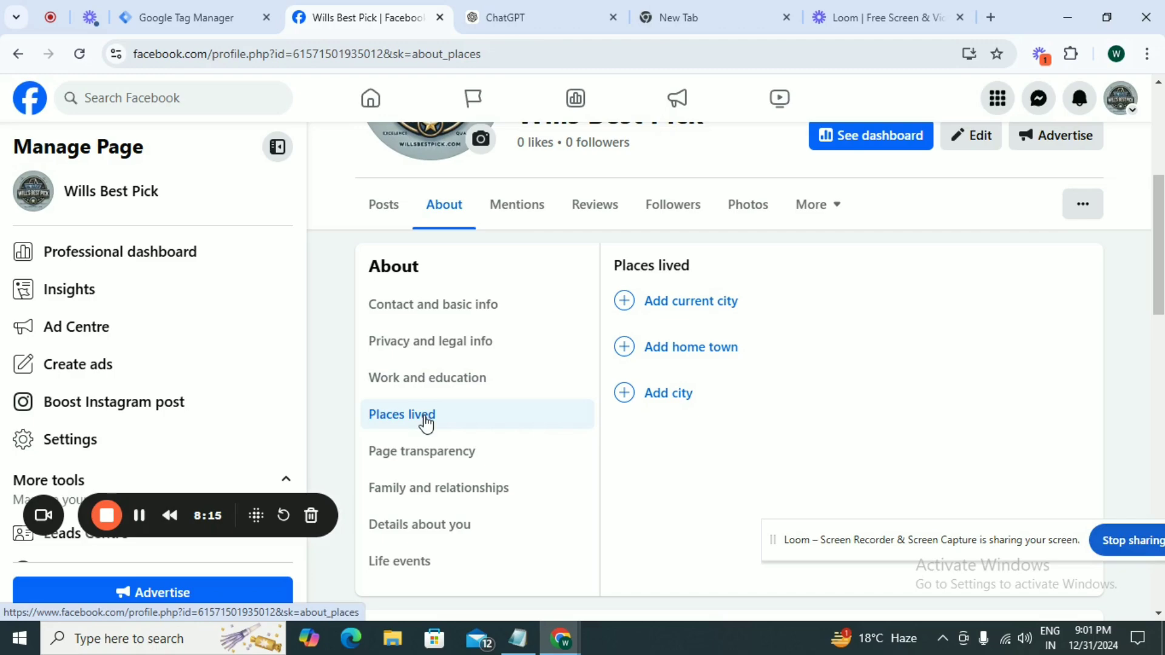
scroll(457, 443, "down", 2)
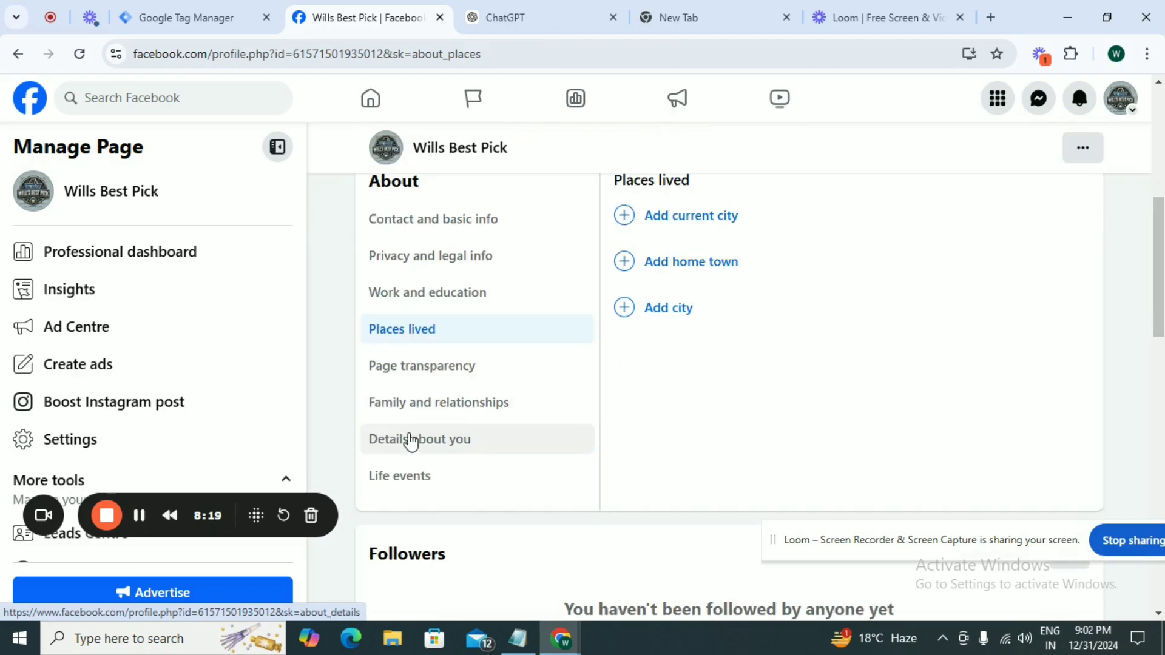
Paste the prepared WillsBestPick.com welcome description into the Page's About You details and save it as Public
left_click(461, 443)
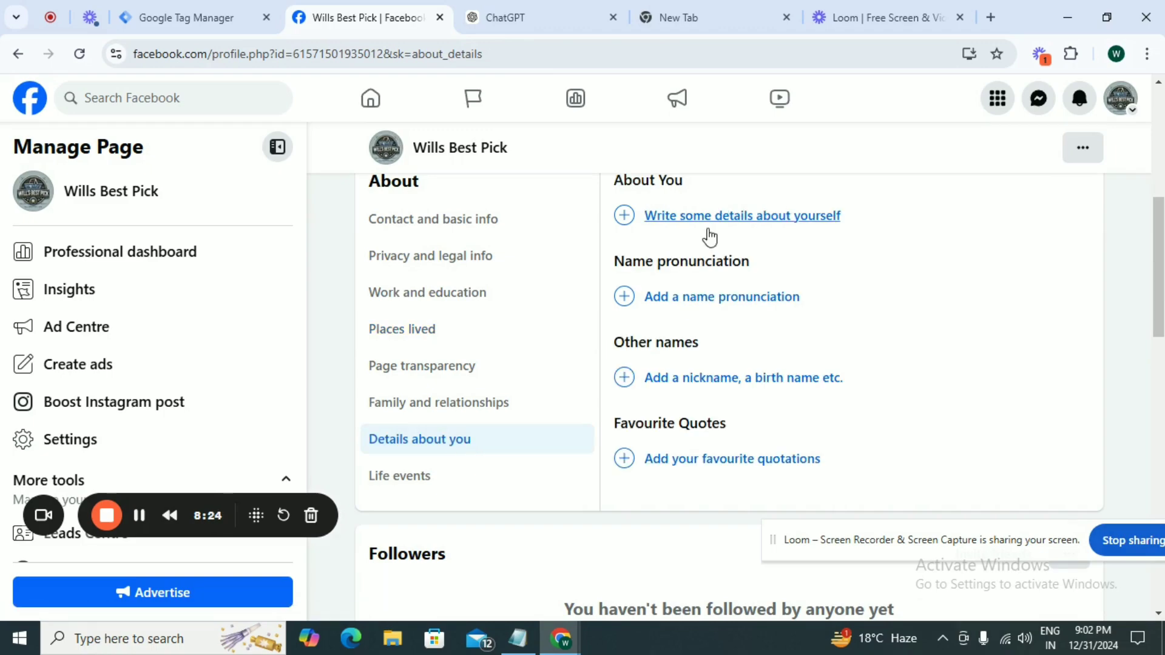
scroll(713, 237, "up", 1)
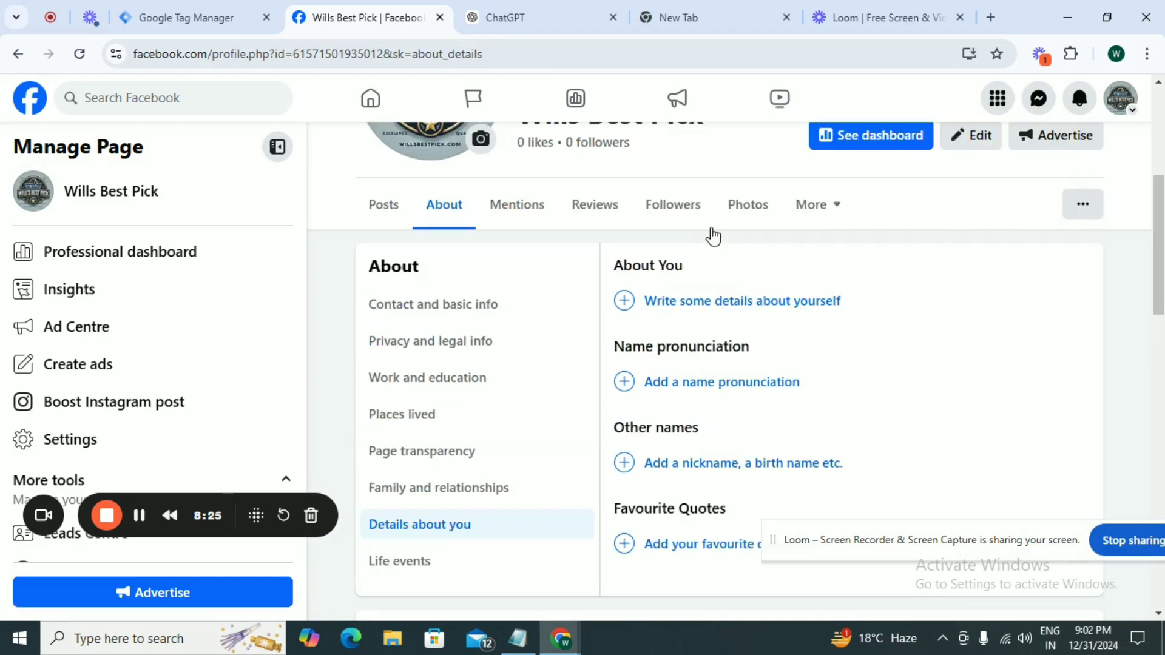
left_click(723, 301)
key("ctrl+v")
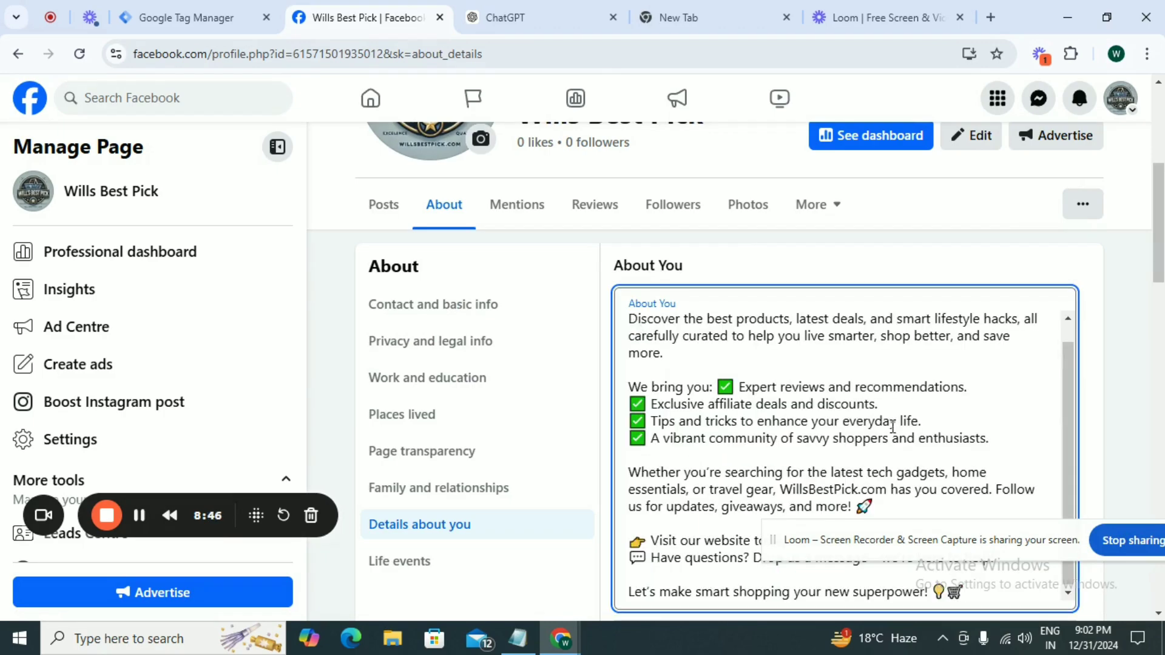
scroll(892, 427, "down", 4)
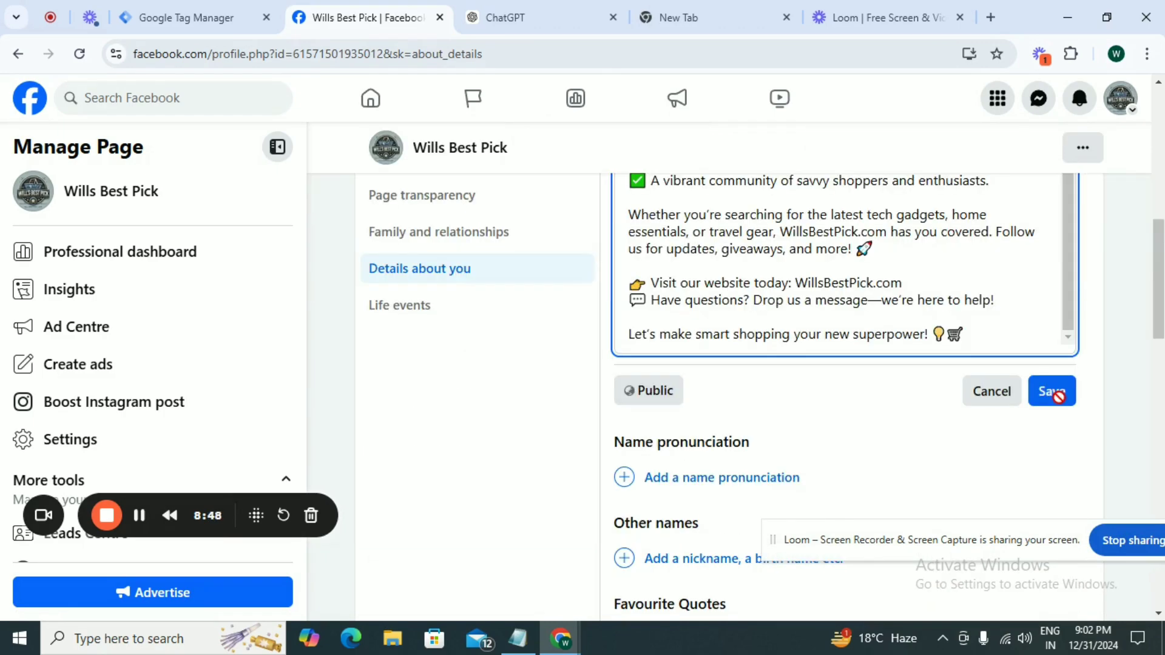
left_click(1053, 392)
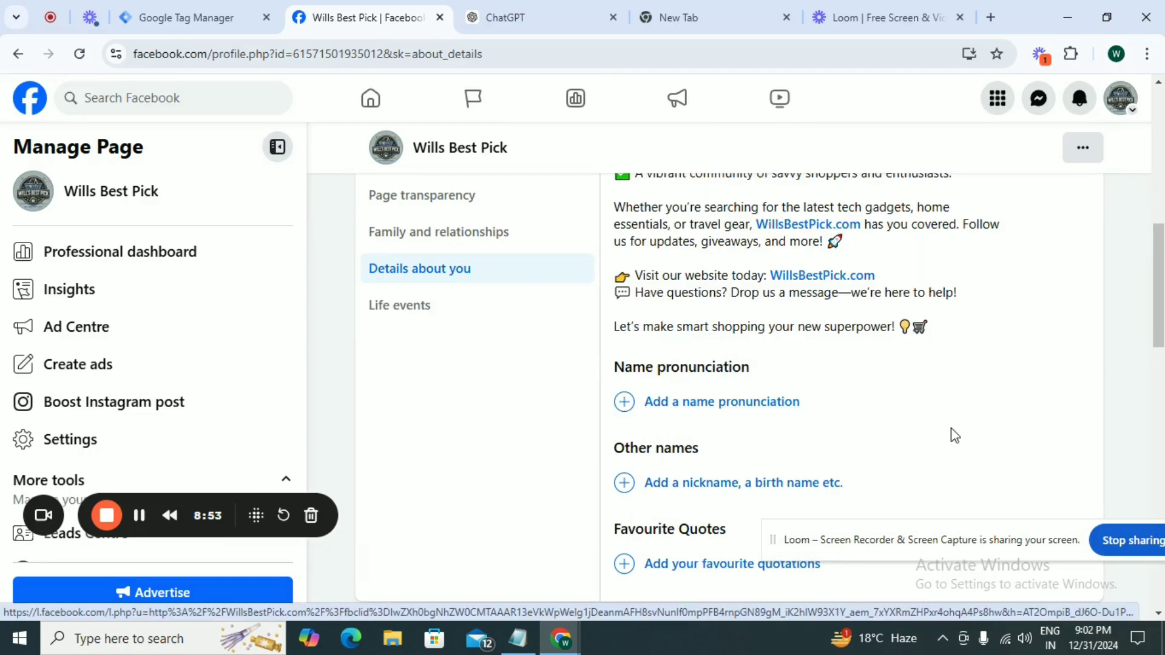
Review the About You description, and return to the Page's posts to examine the Page health suggestions
scroll(956, 436, "up", 7)
scroll(955, 436, "down", 2)
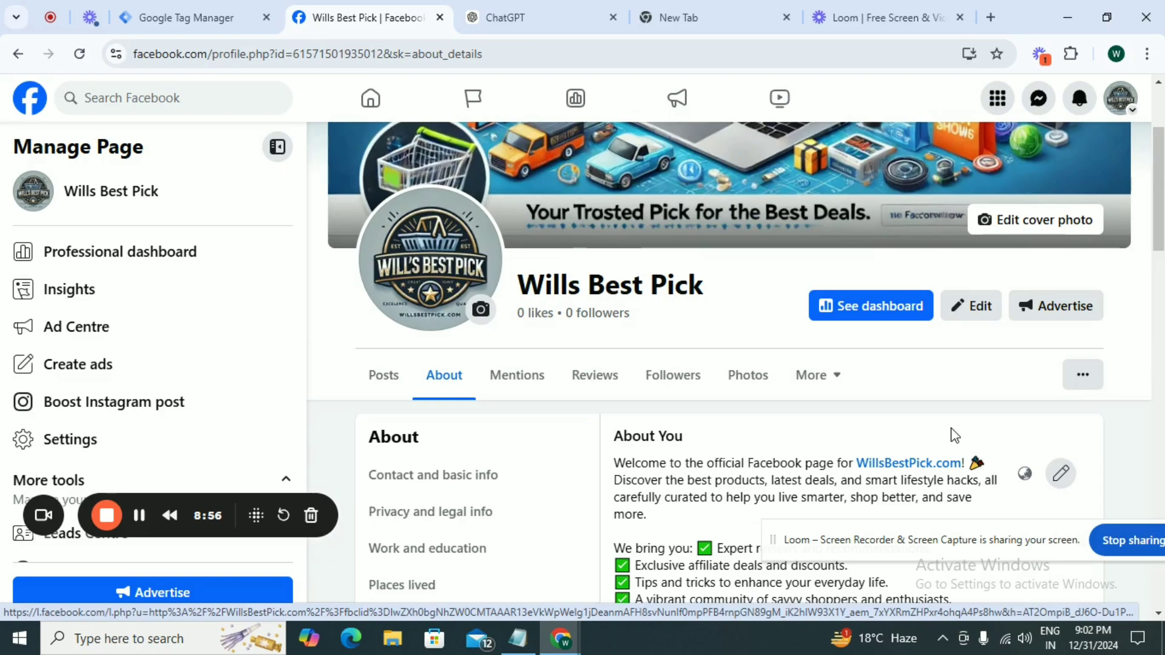
scroll(951, 432, "up", 3)
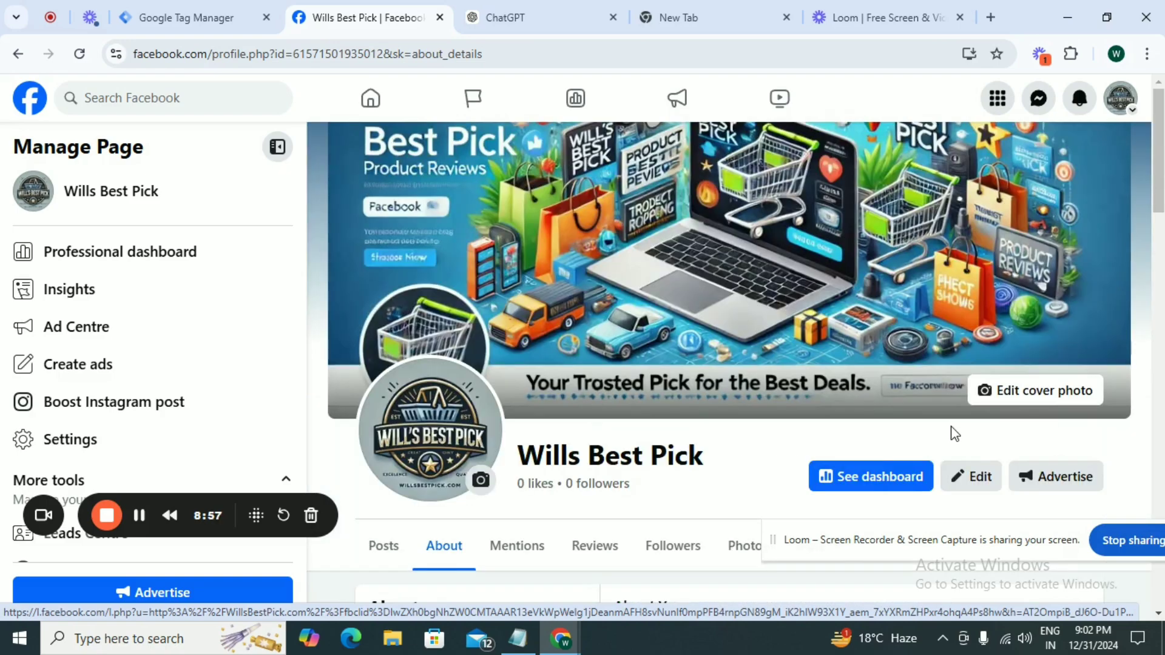
scroll(956, 434, "down", 4)
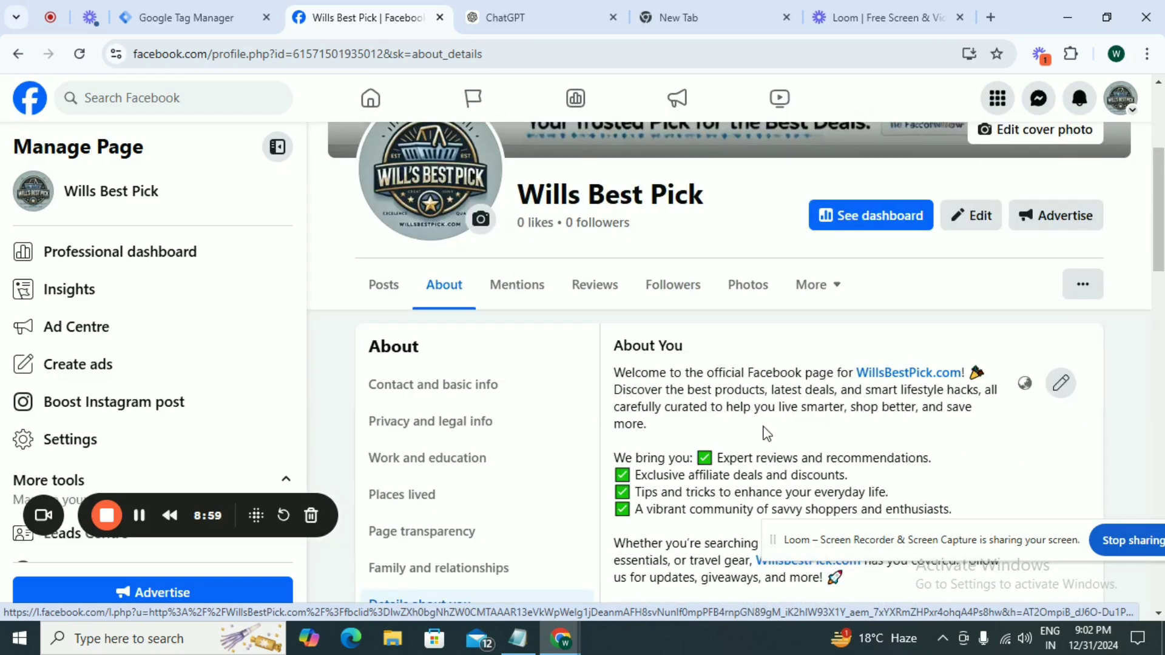
scroll(764, 426, "down", 1)
scroll(468, 351, "up", 1)
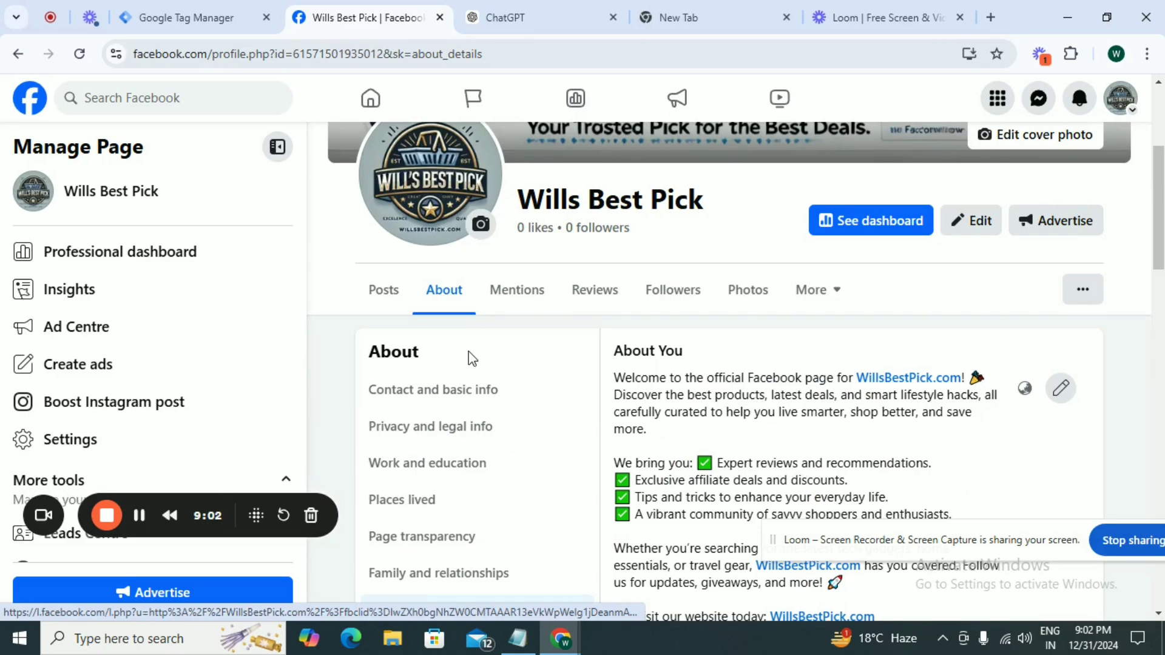
left_click(388, 293)
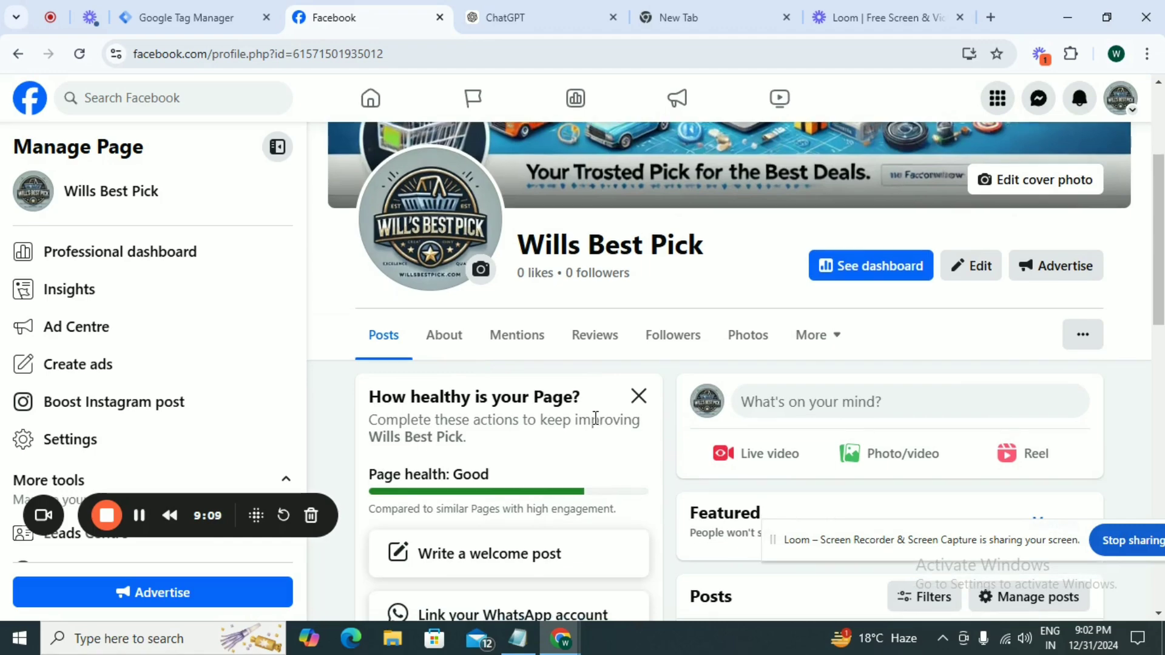
scroll(595, 418, "down", 3)
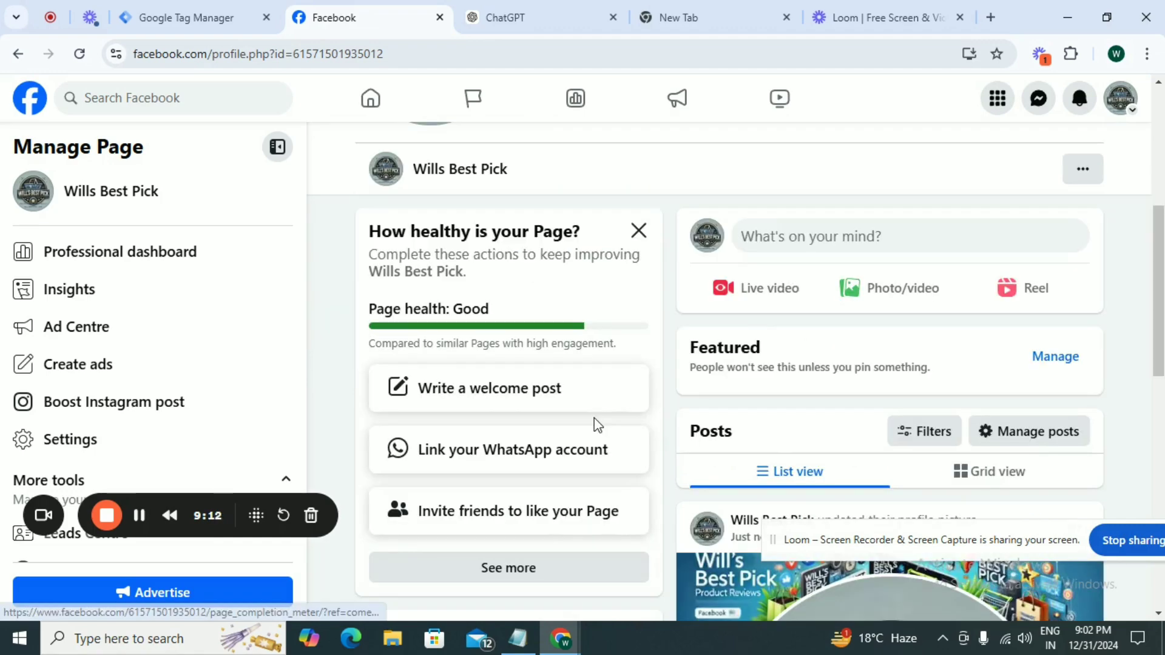
scroll(597, 424, "up", 1)
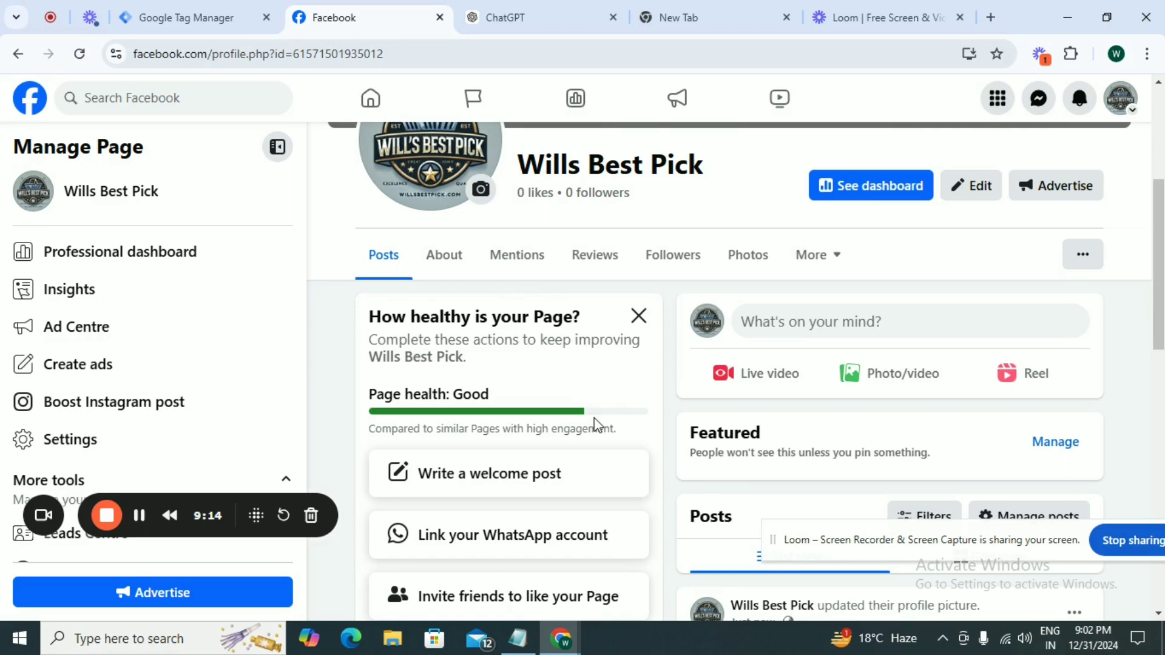